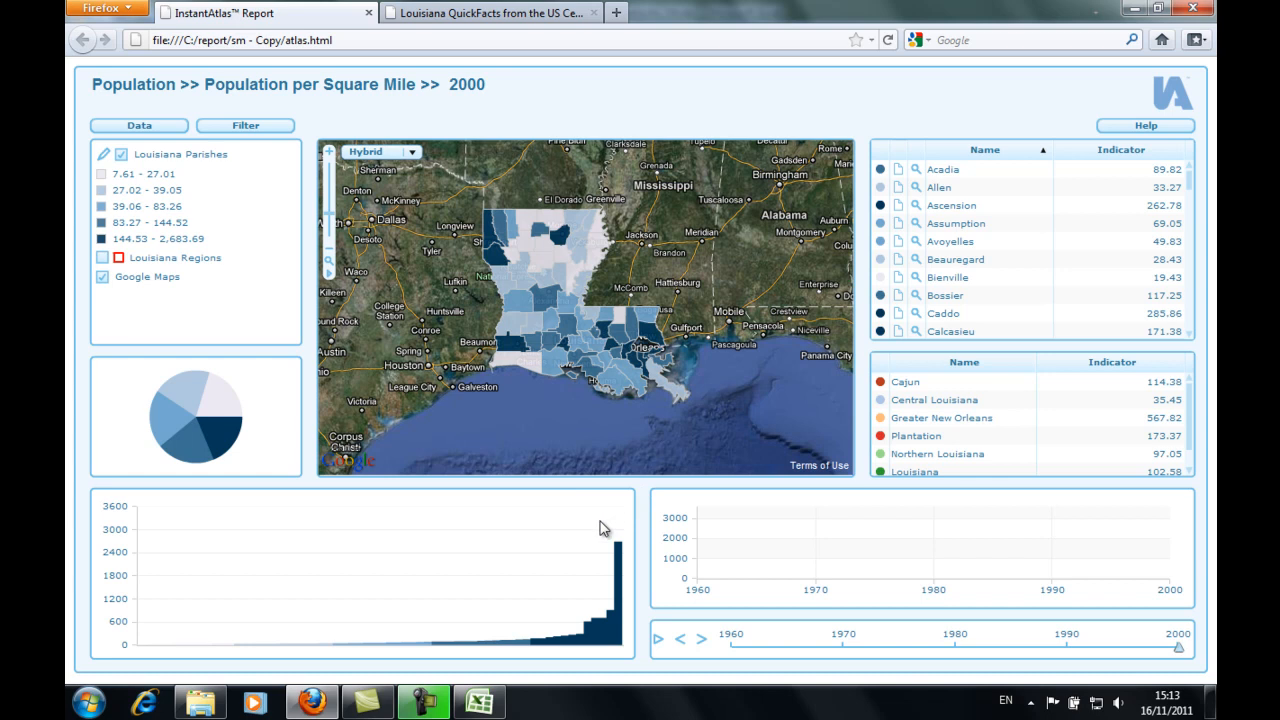
# - Review the Louisiana_Data.xls workbook in Excel, close it, and open config.xml from the sm - Copy folder in the Dynamic Report Designer
pyautogui.click(481, 703)
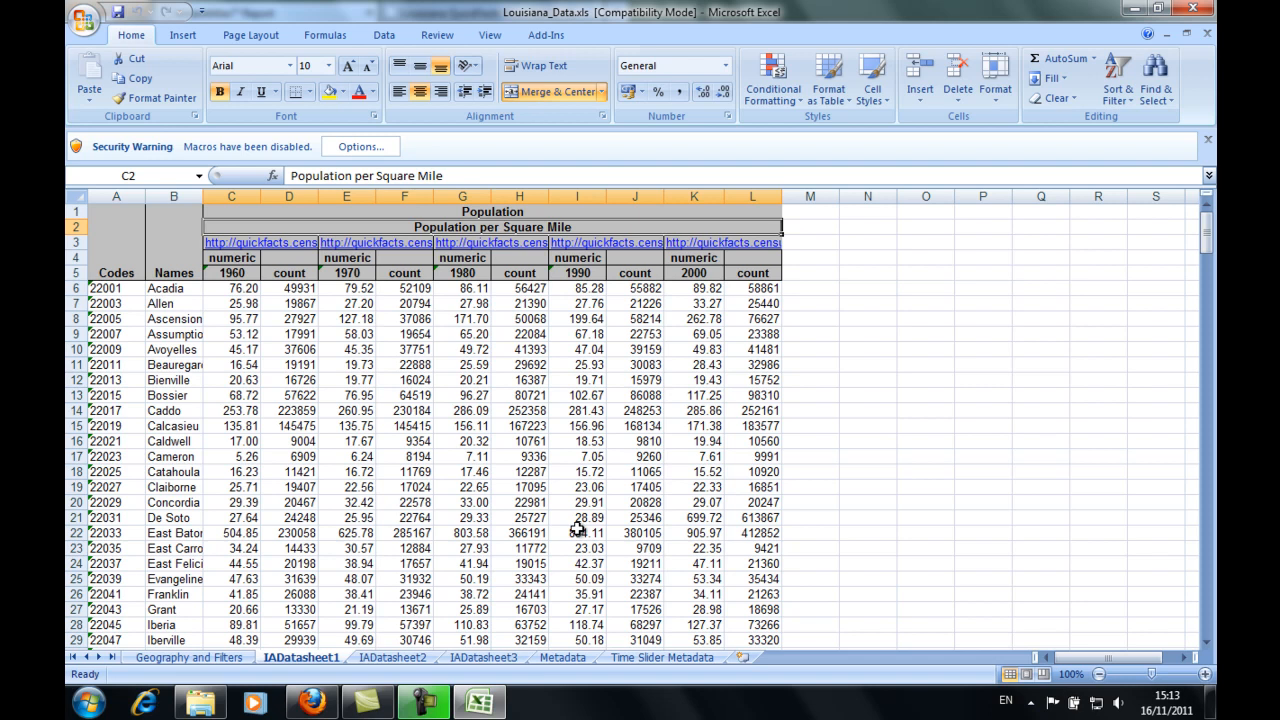
pyautogui.click(1198, 10)
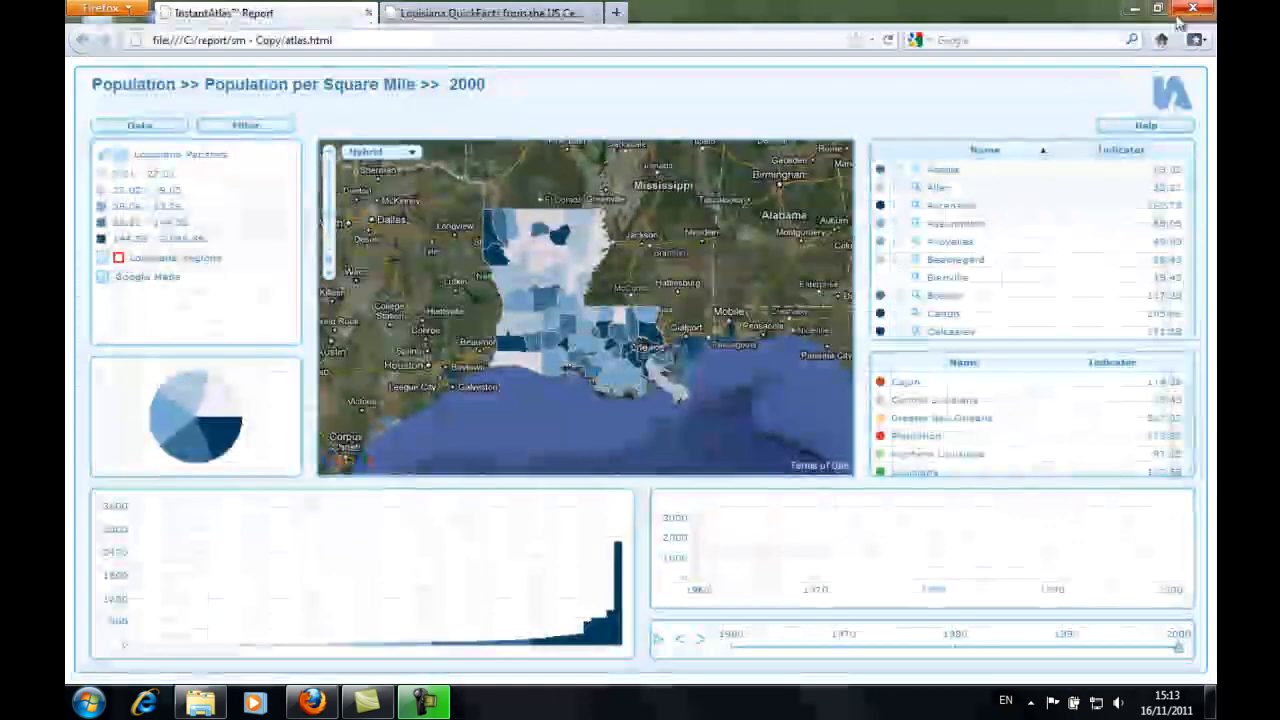
pyautogui.click(200, 703)
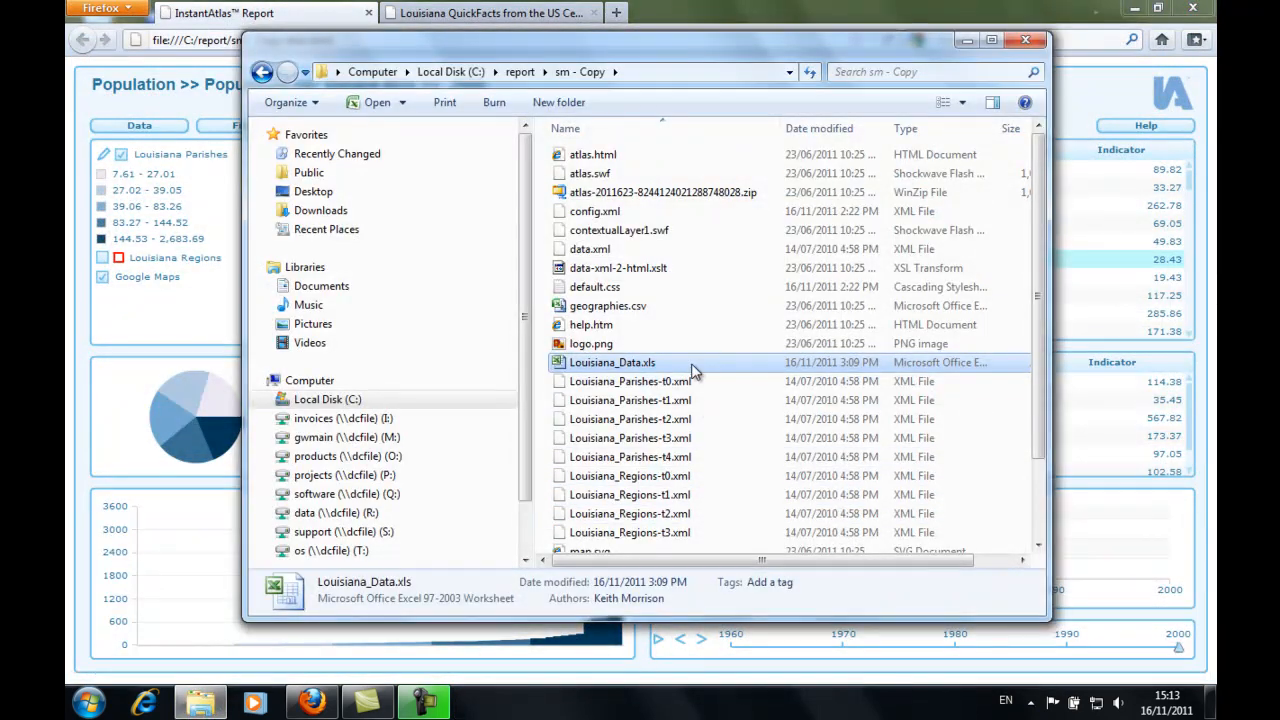
pyautogui.doubleClick(612, 213)
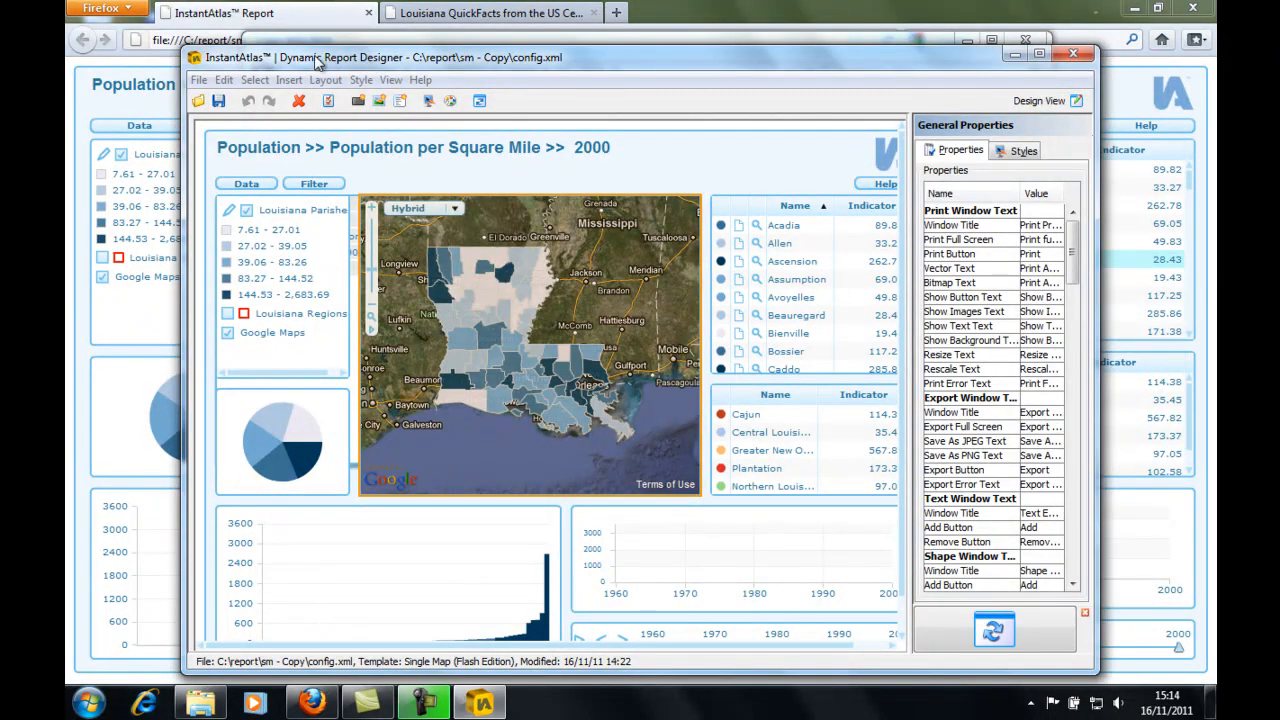
# - Insert a new button in the report and set its label text to Download Data
pyautogui.click(296, 82)
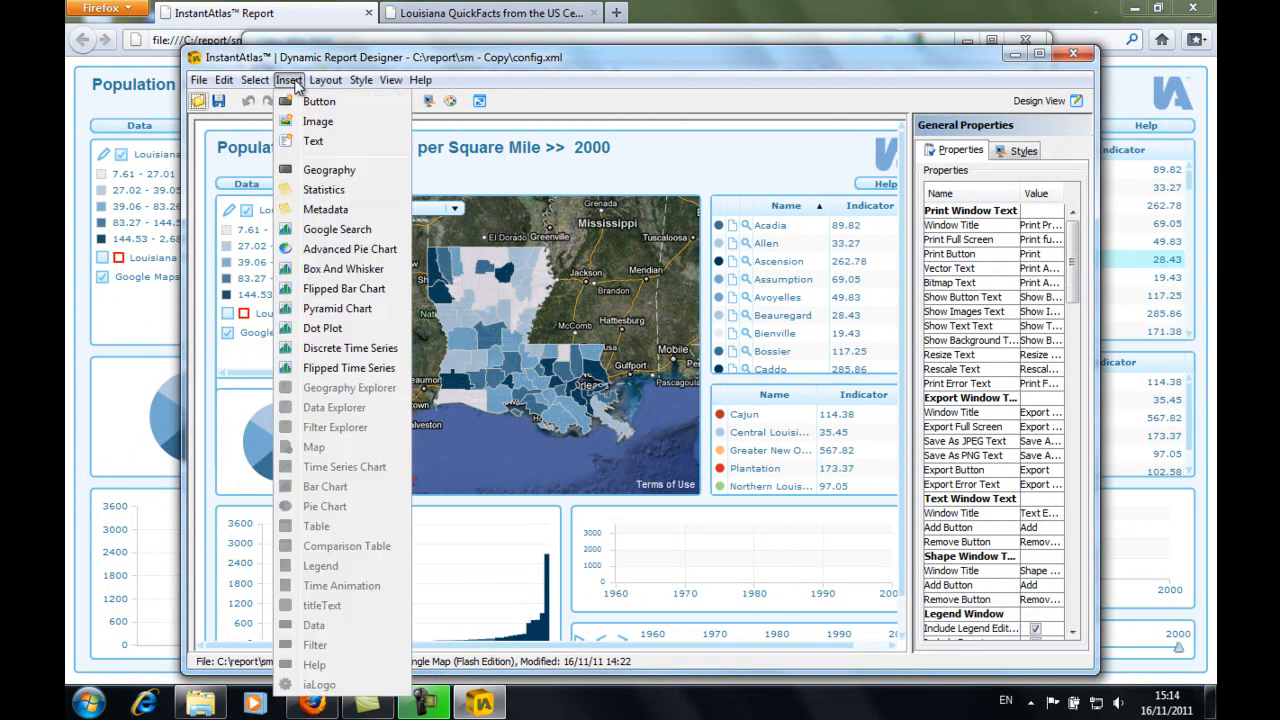
pyautogui.click(310, 102)
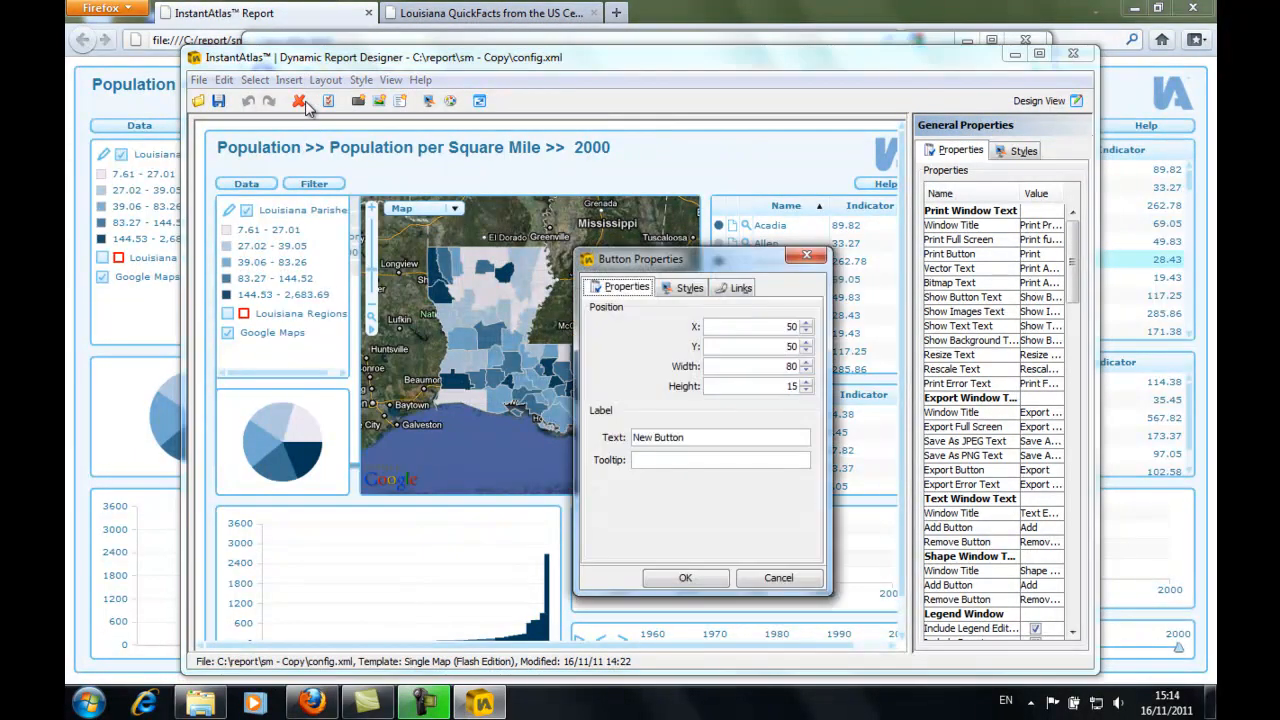
pyautogui.moveTo(726, 441); pyautogui.dragTo(612, 437)
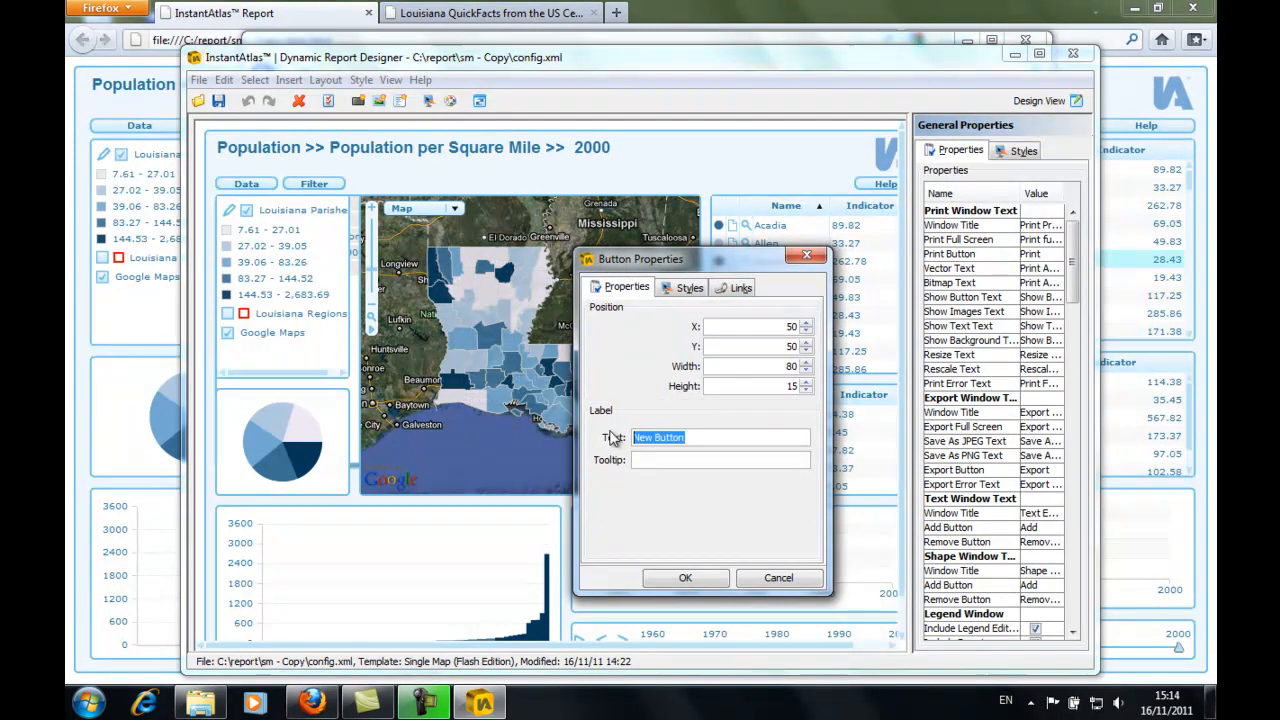
pyautogui.write('Download Data')
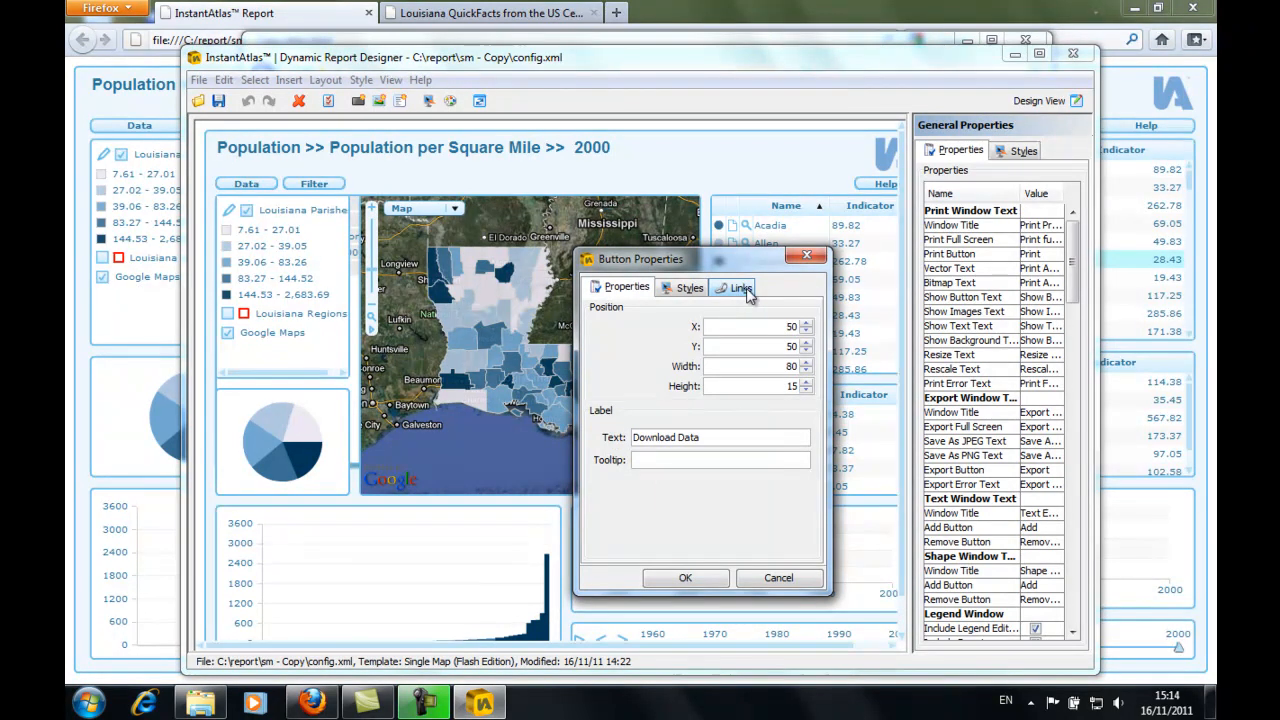
# - Link the new button to Louisiana_Data.xls using the file name copied from the report folder, and accept the button properties
pyautogui.click(741, 288)
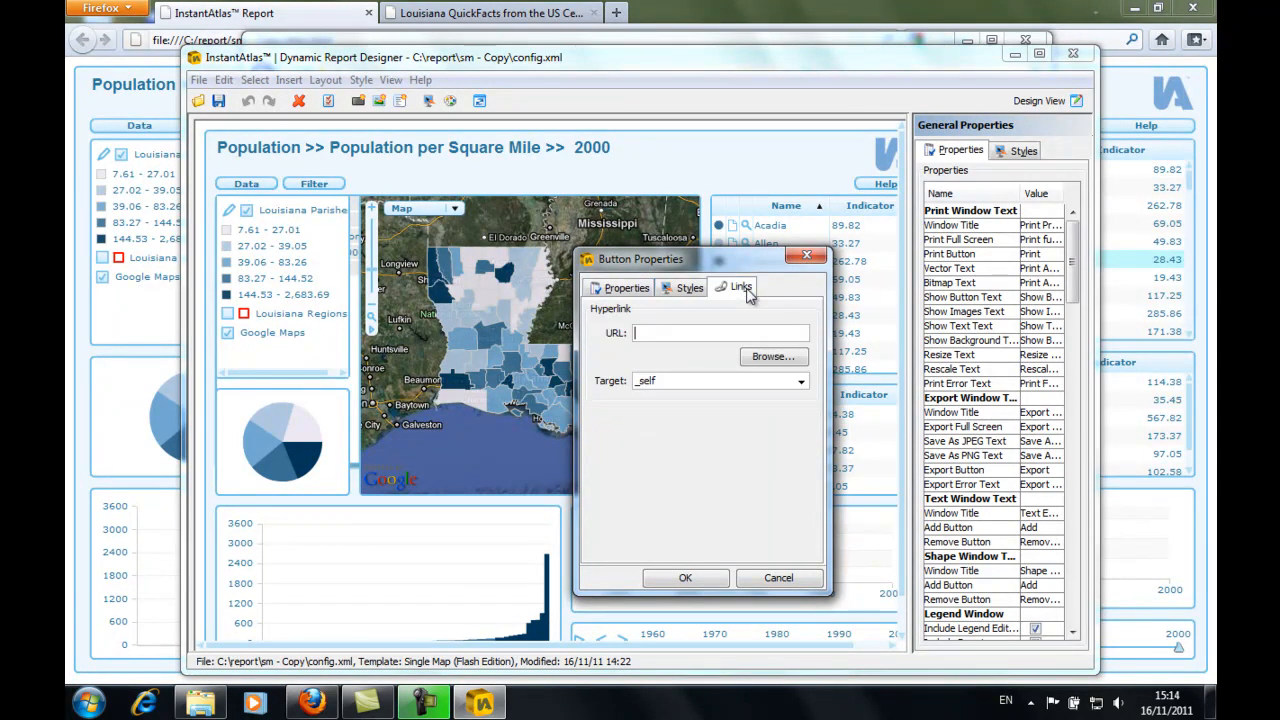
pyautogui.click(688, 332)
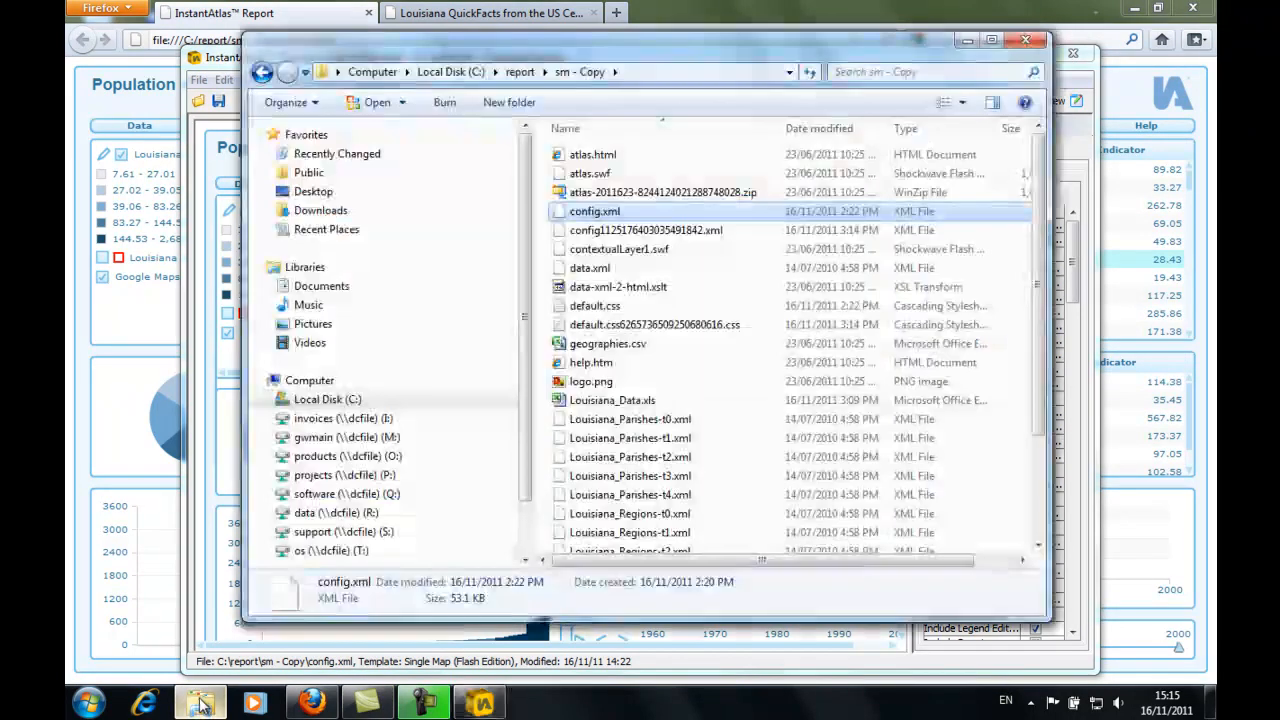
pyautogui.click(200, 703)
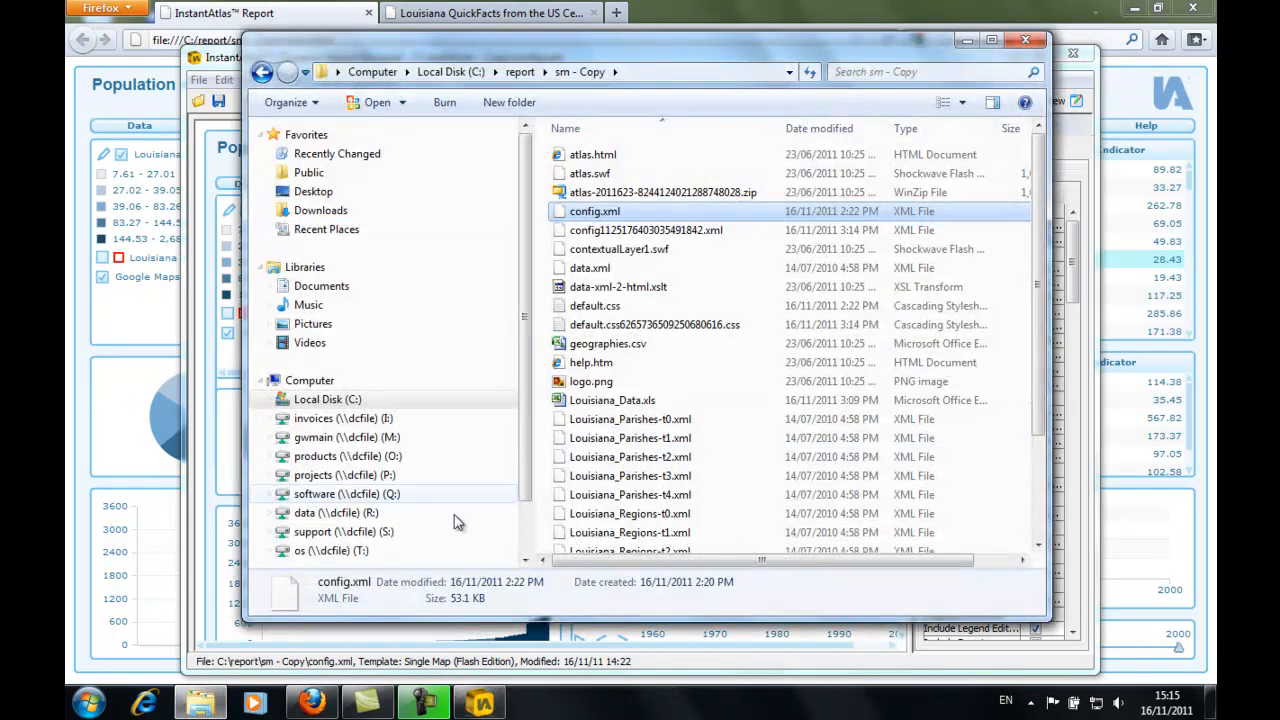
pyautogui.click(640, 401)
pyautogui.click(641, 402)
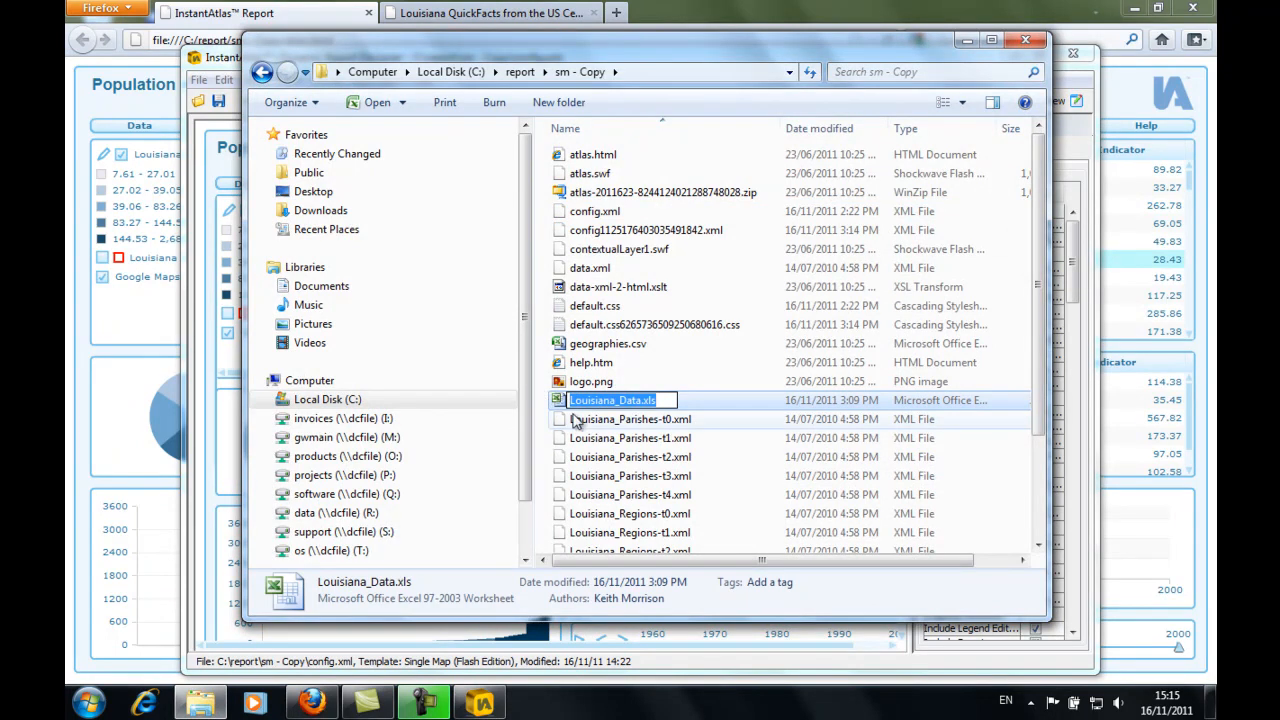
pyautogui.click(620, 419)
pyautogui.click(965, 40)
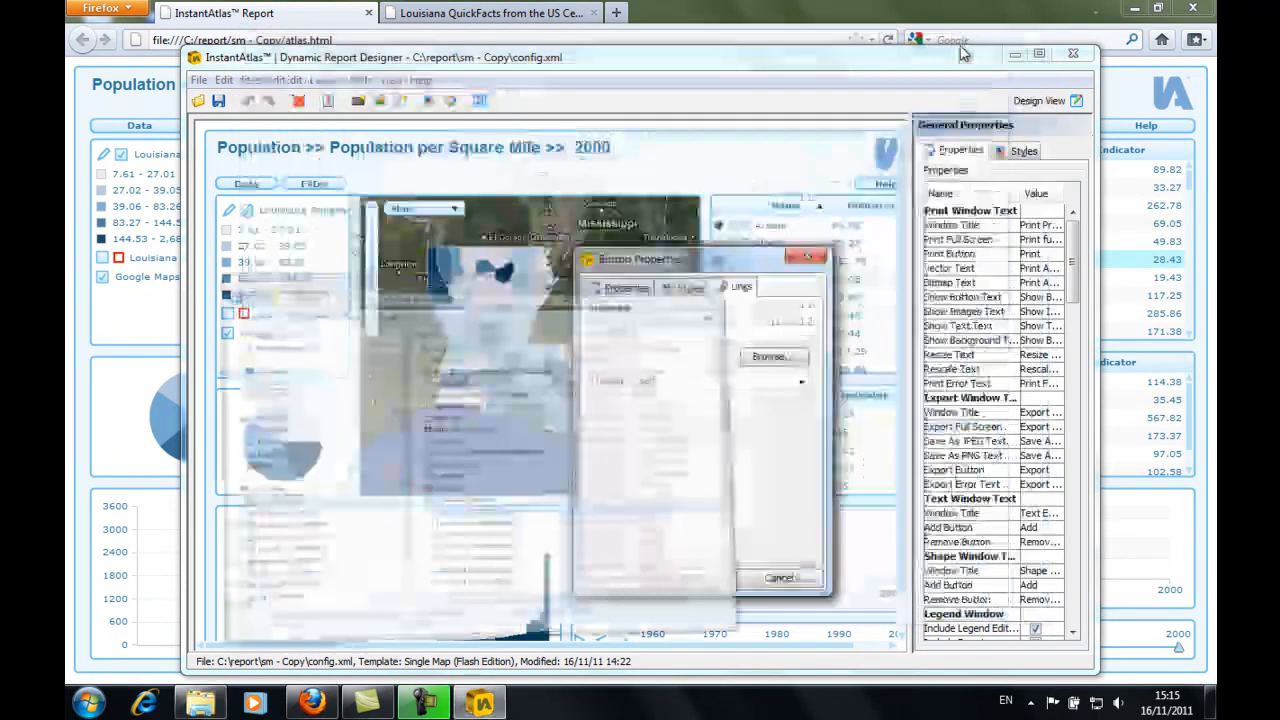
pyautogui.click(665, 331)
pyautogui.write('Louisiana_Data.xls')
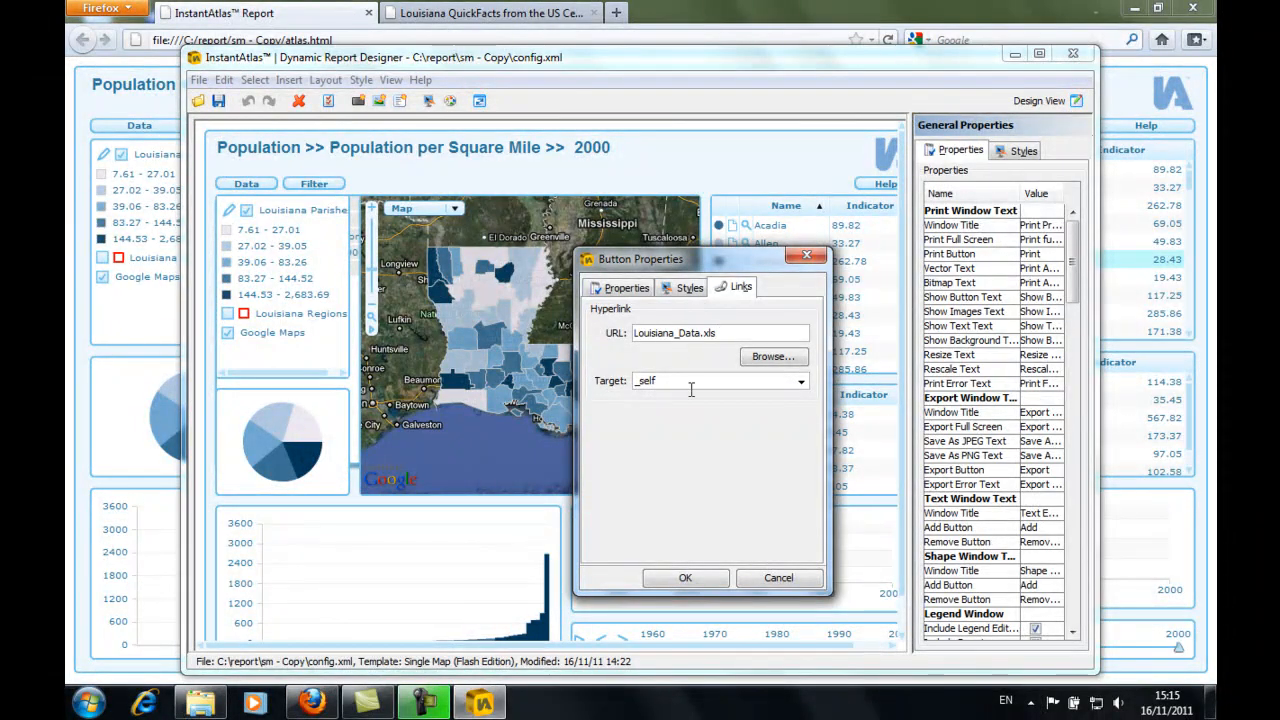
pyautogui.click(690, 582)
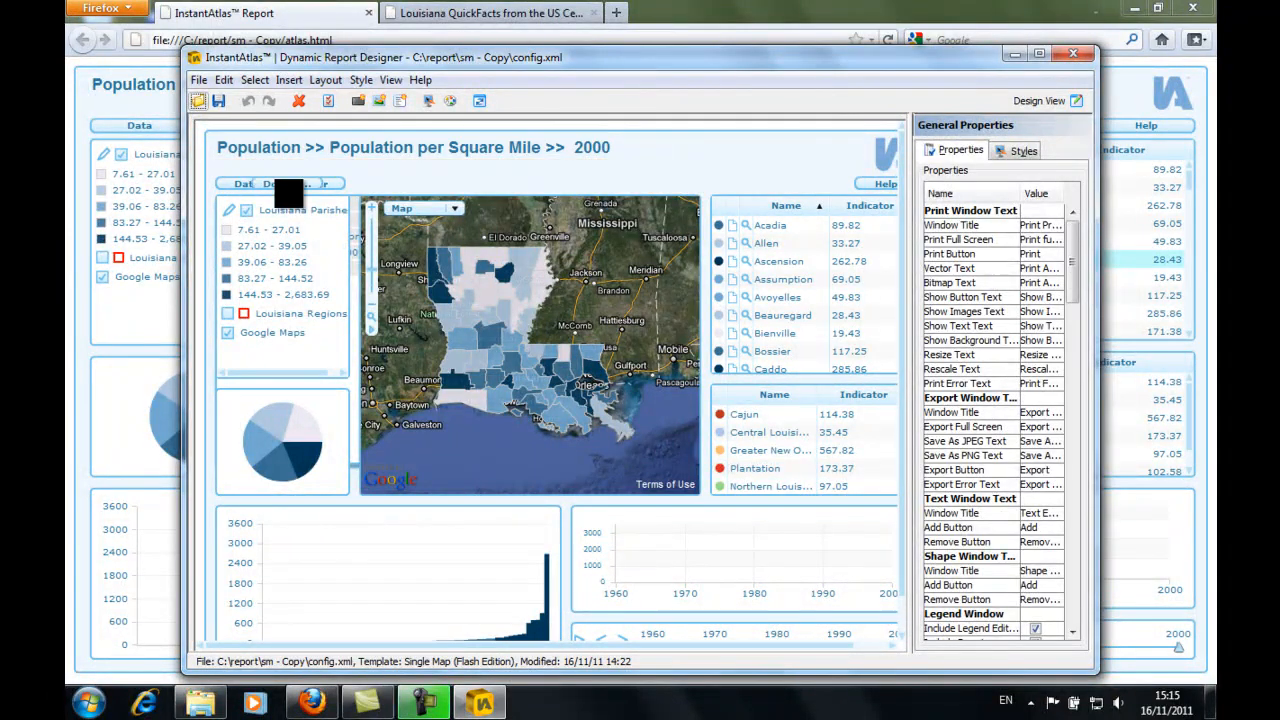
# - Place the Download Data button above the map at about X 166, Y 49 with a width of about 124, and save the report
pyautogui.moveTo(280, 182); pyautogui.dragTo(466, 183)
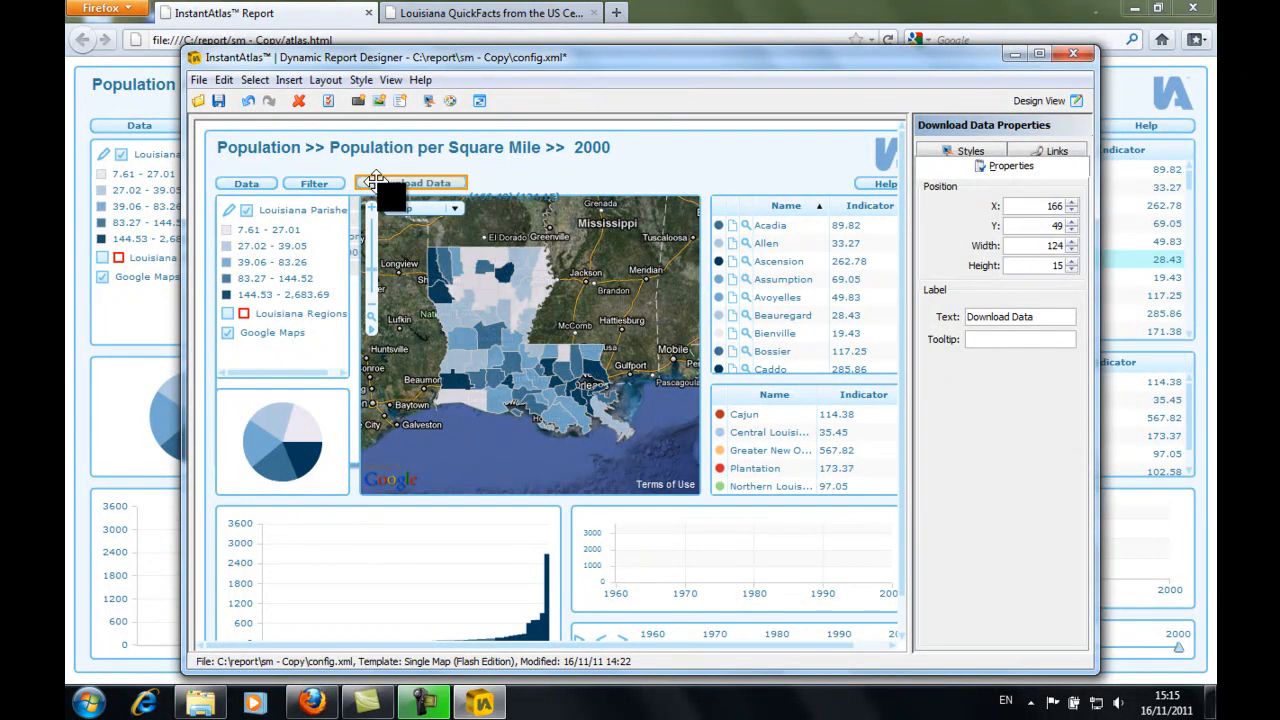
pyautogui.click(218, 104)
# - Reload the report in Firefox, test the Download Data button by opening the file in Excel, and close the workbook
pyautogui.click(352, 16)
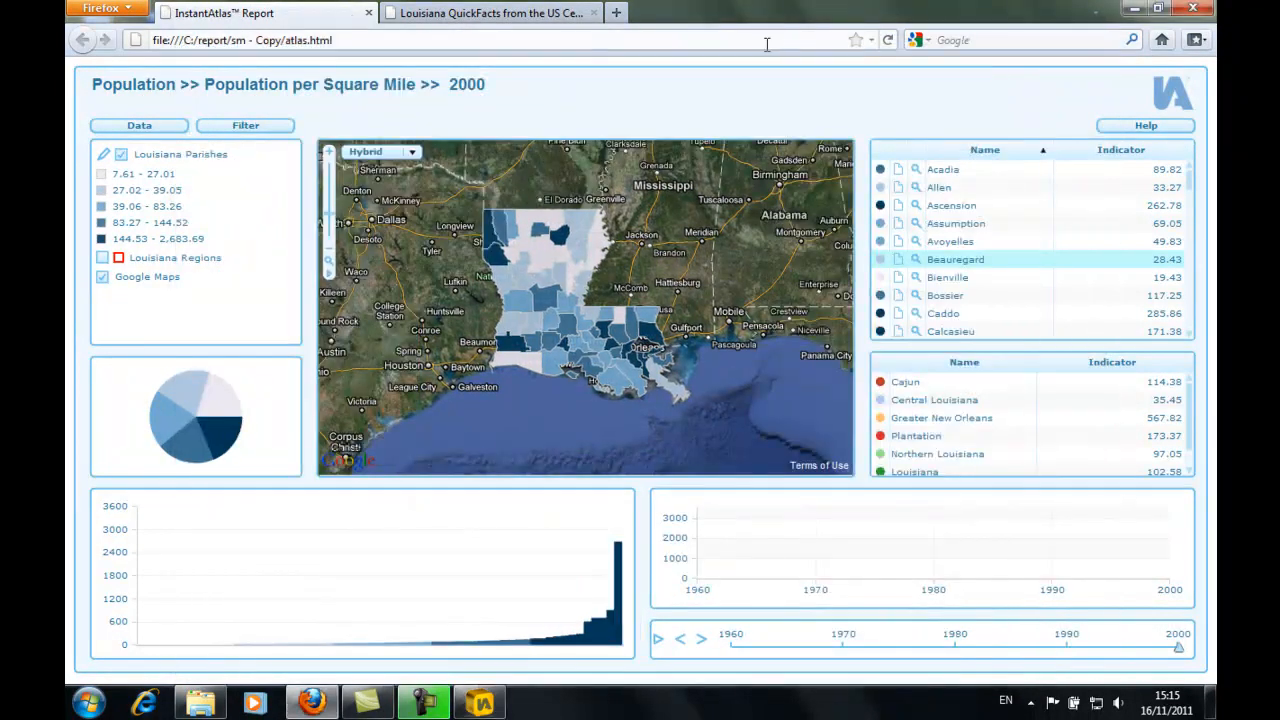
pyautogui.click(889, 46)
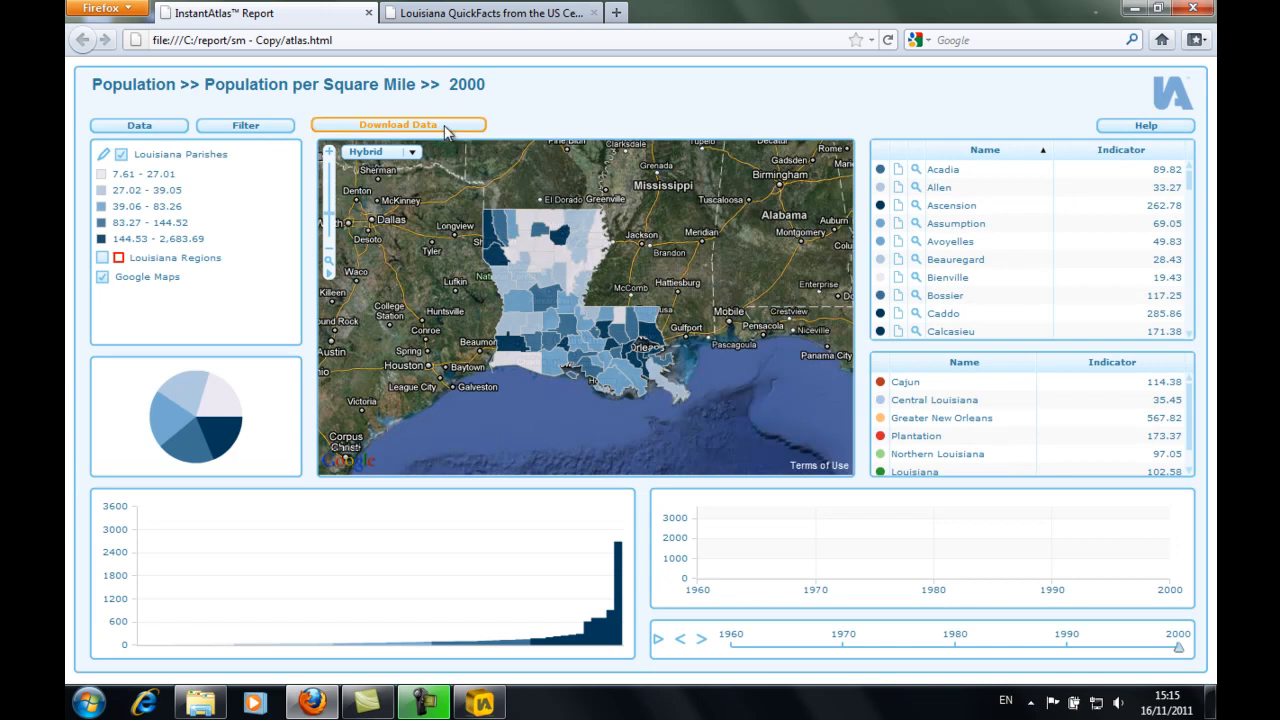
pyautogui.click(445, 128)
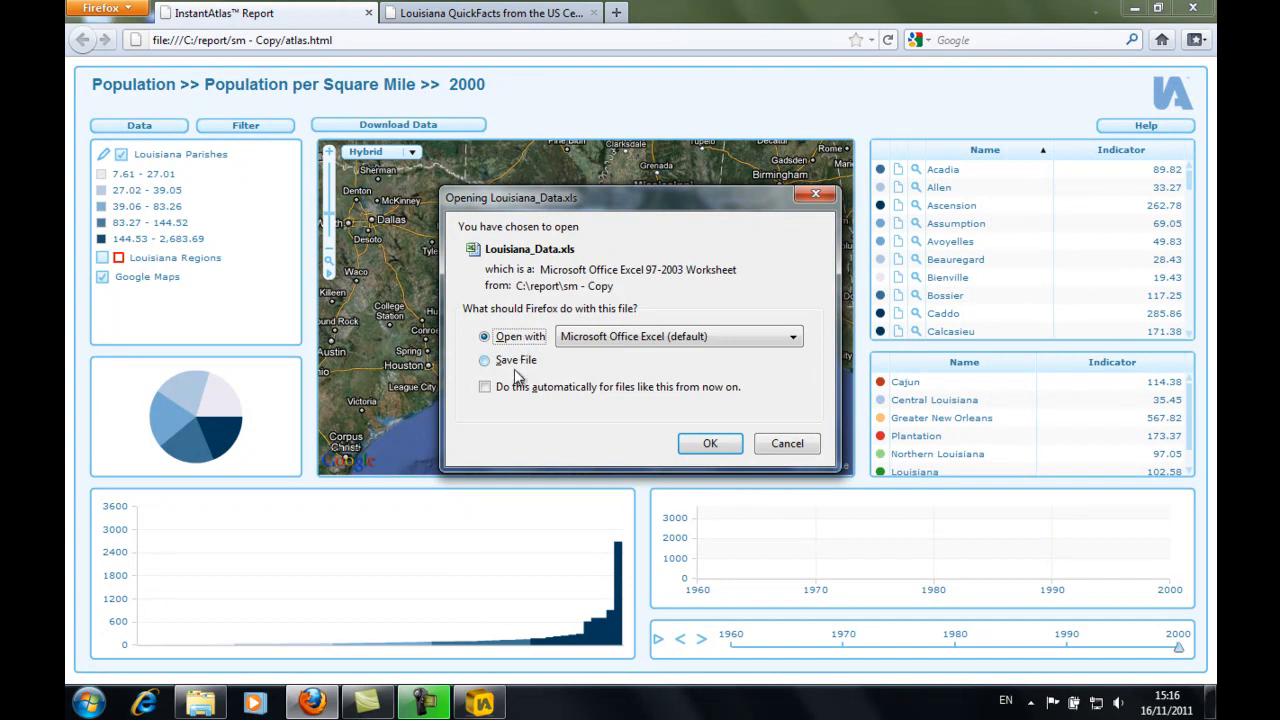
pyautogui.click(713, 446)
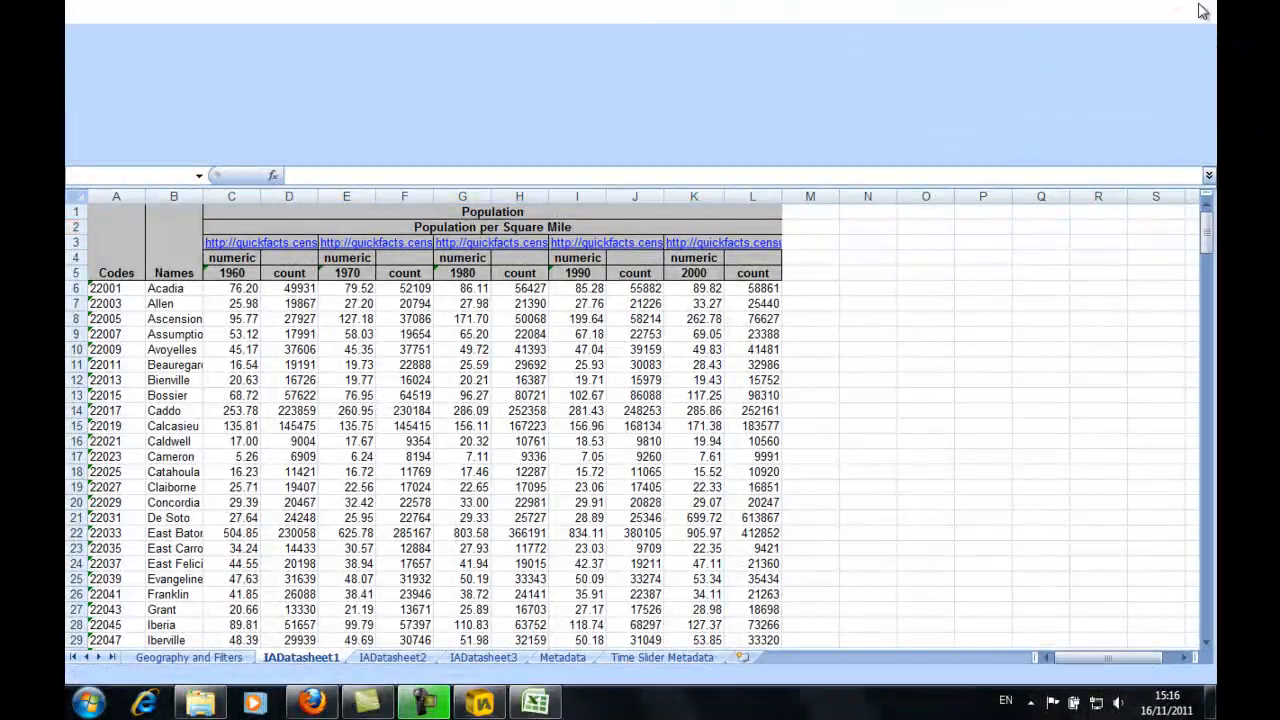
pyautogui.click(1193, 9)
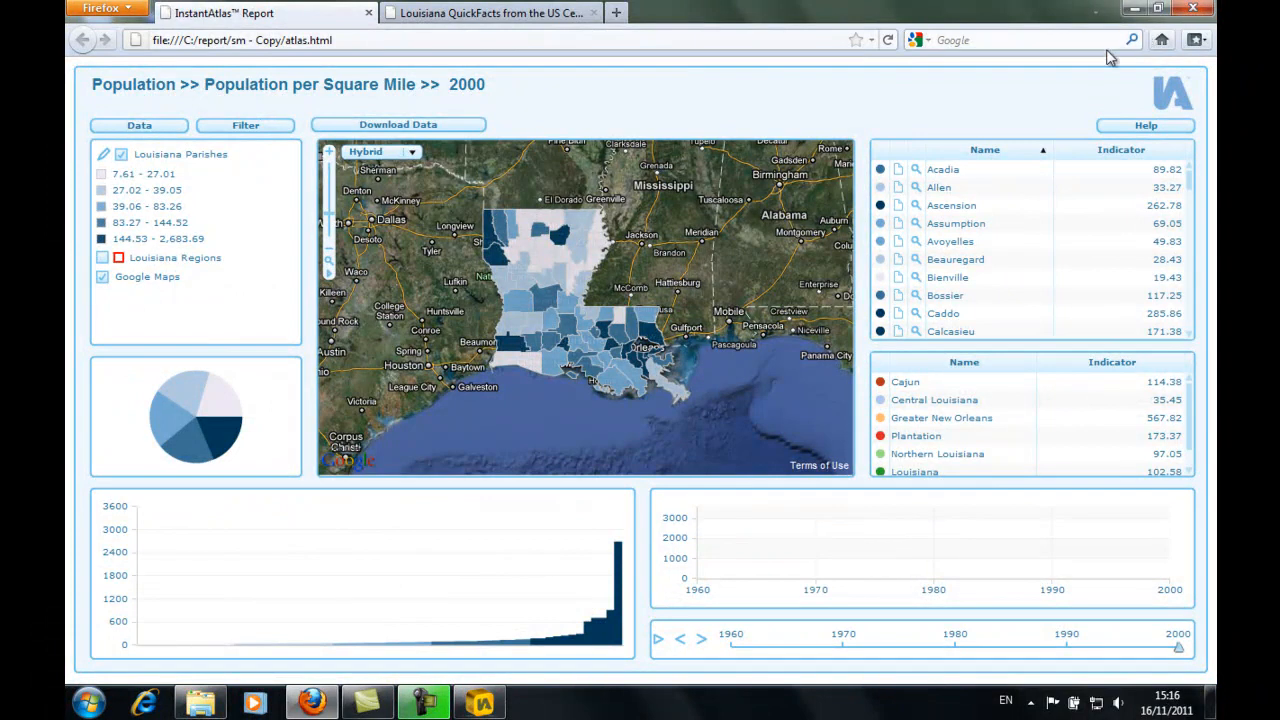
# - Create a folder named downloads in the sm - Copy report folder and move Louisiana_Data.xls into it
pyautogui.click(203, 700)
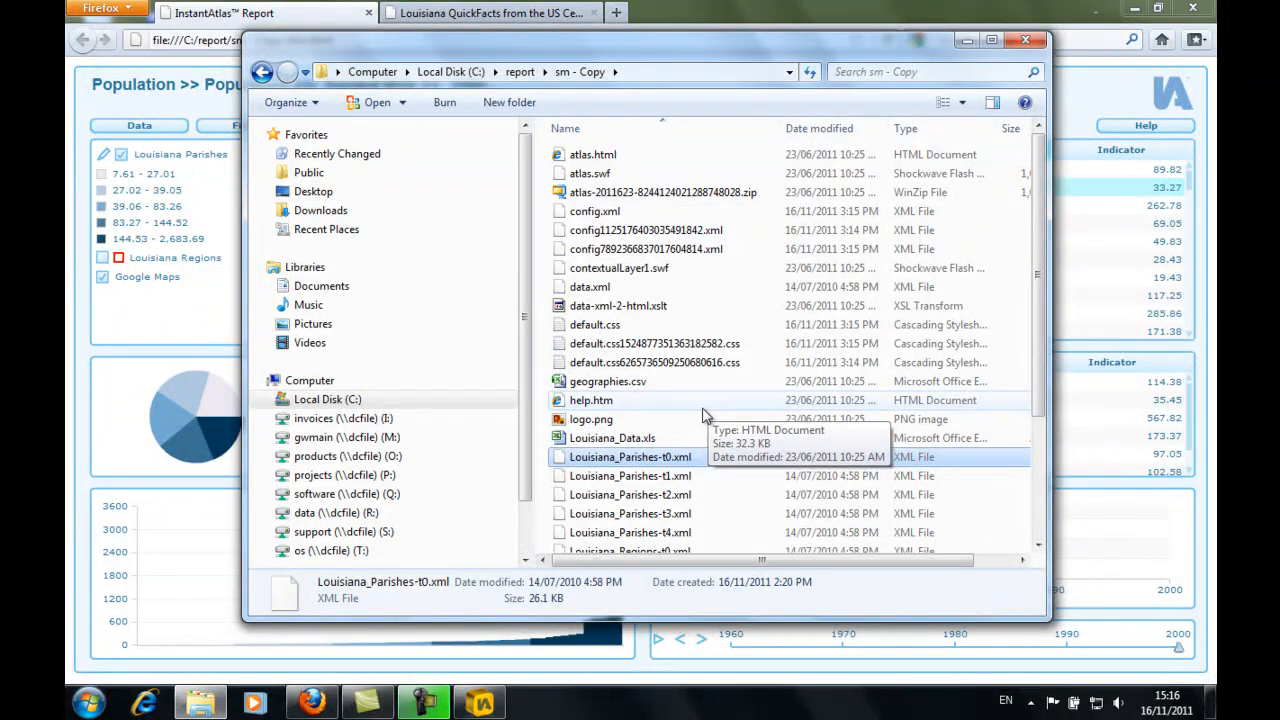
pyautogui.rightClick(702, 414)
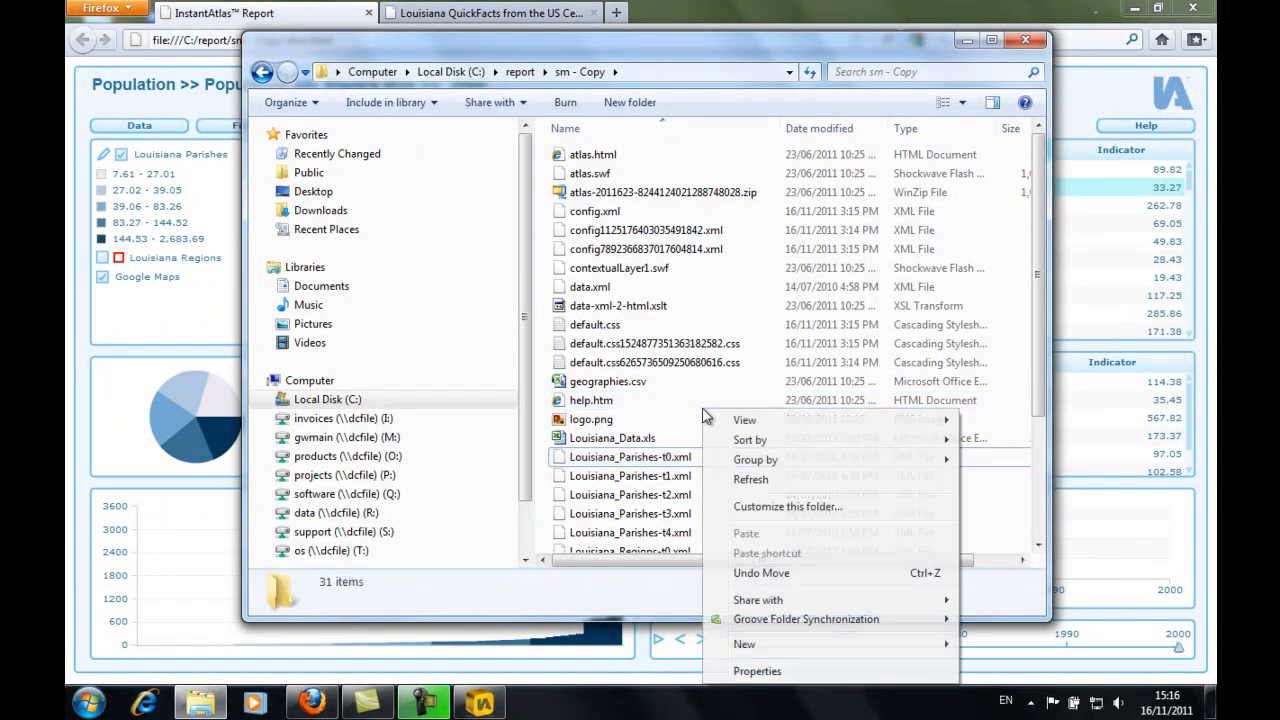
pyautogui.moveTo(765, 648)
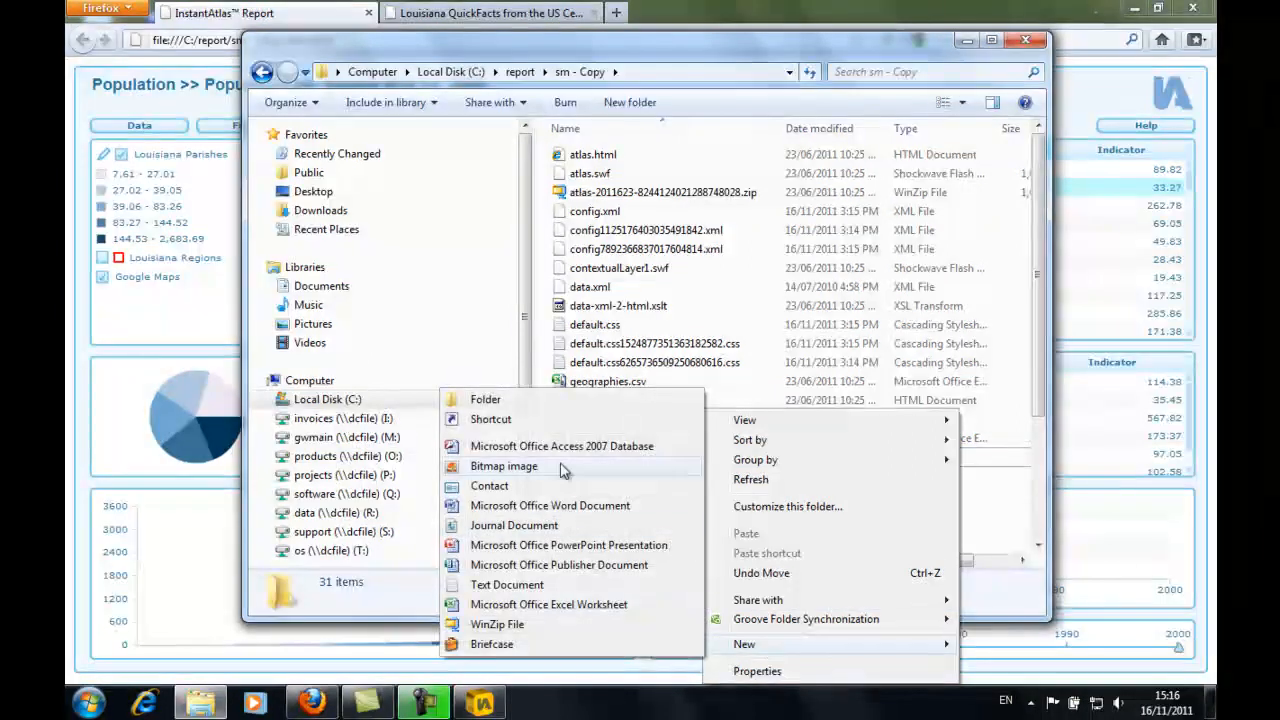
pyautogui.click(509, 401)
pyautogui.write('downloads')
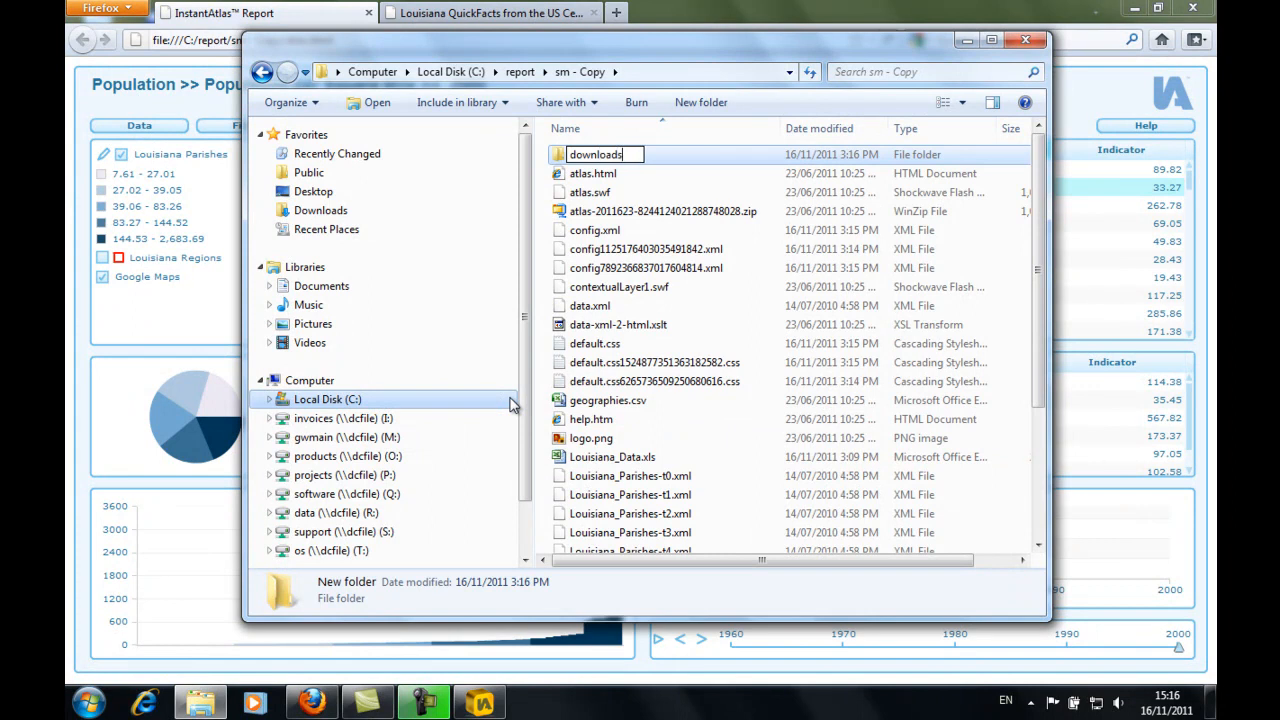
pyautogui.press('Return')
pyautogui.moveTo(625, 458); pyautogui.dragTo(612, 161)
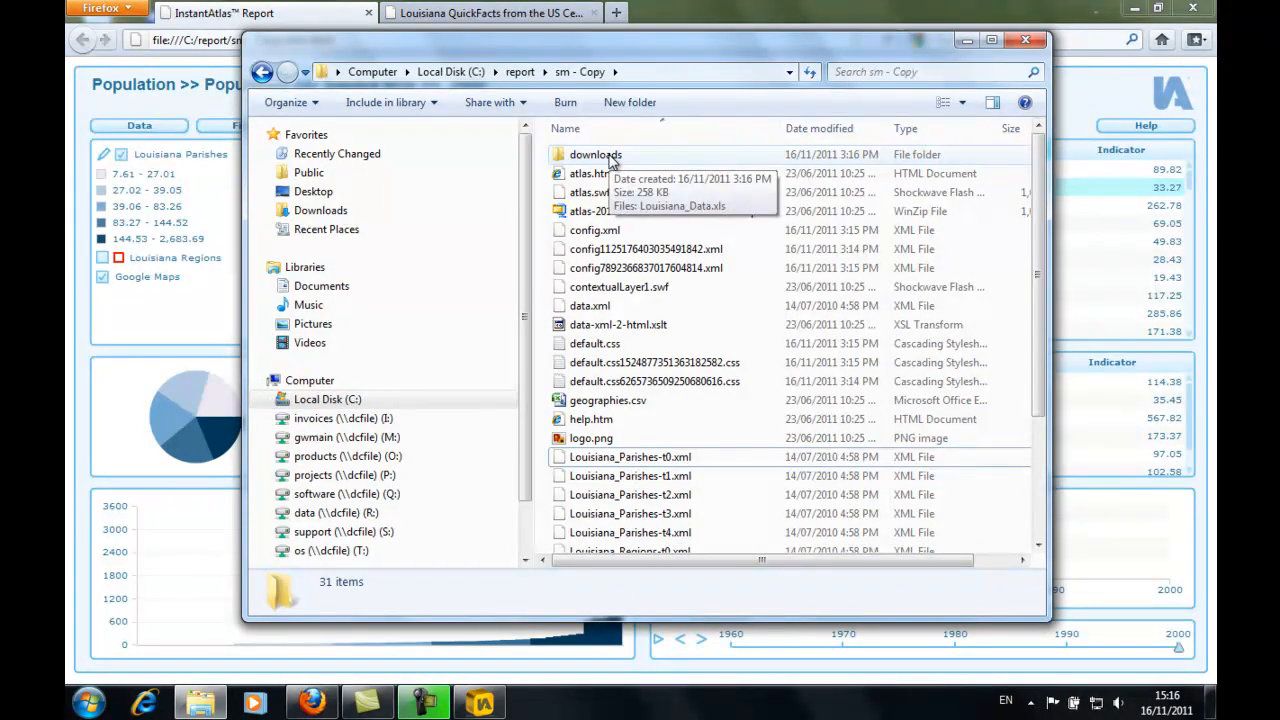
# - Test the Download Data button in the Firefox report with the moved workbook, and return to the report page
pyautogui.click(326, 13)
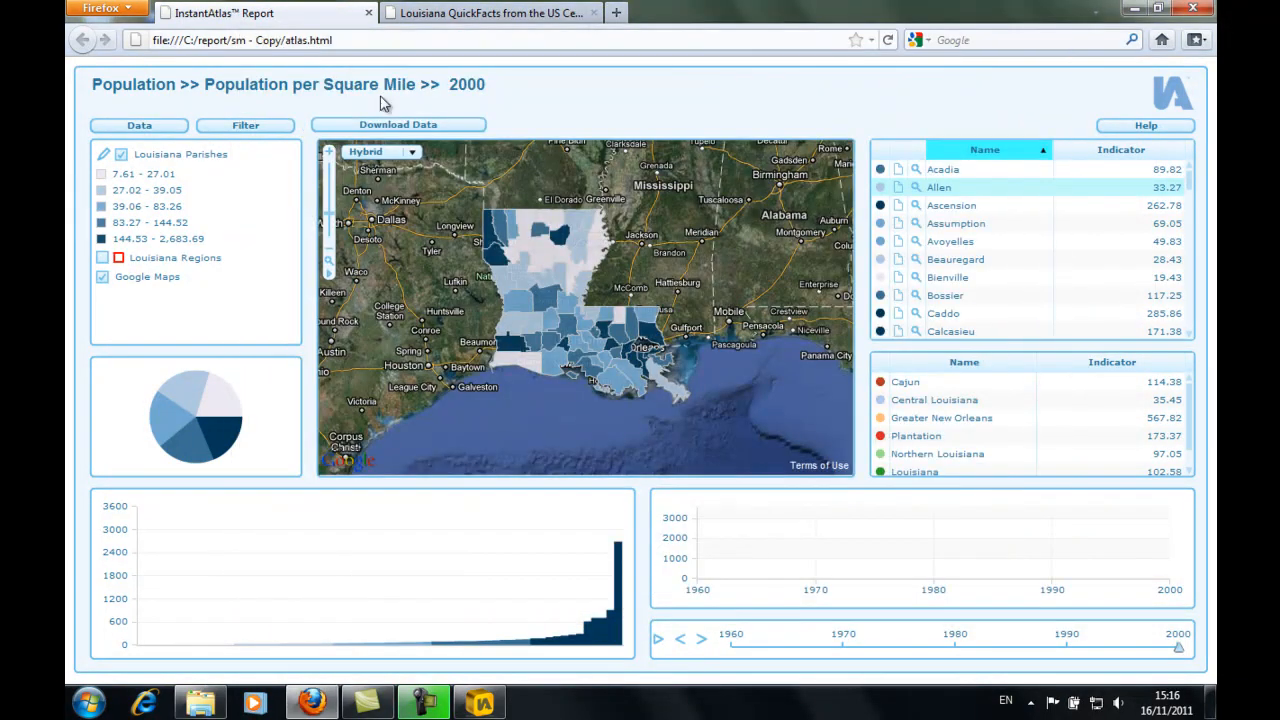
pyautogui.click(416, 128)
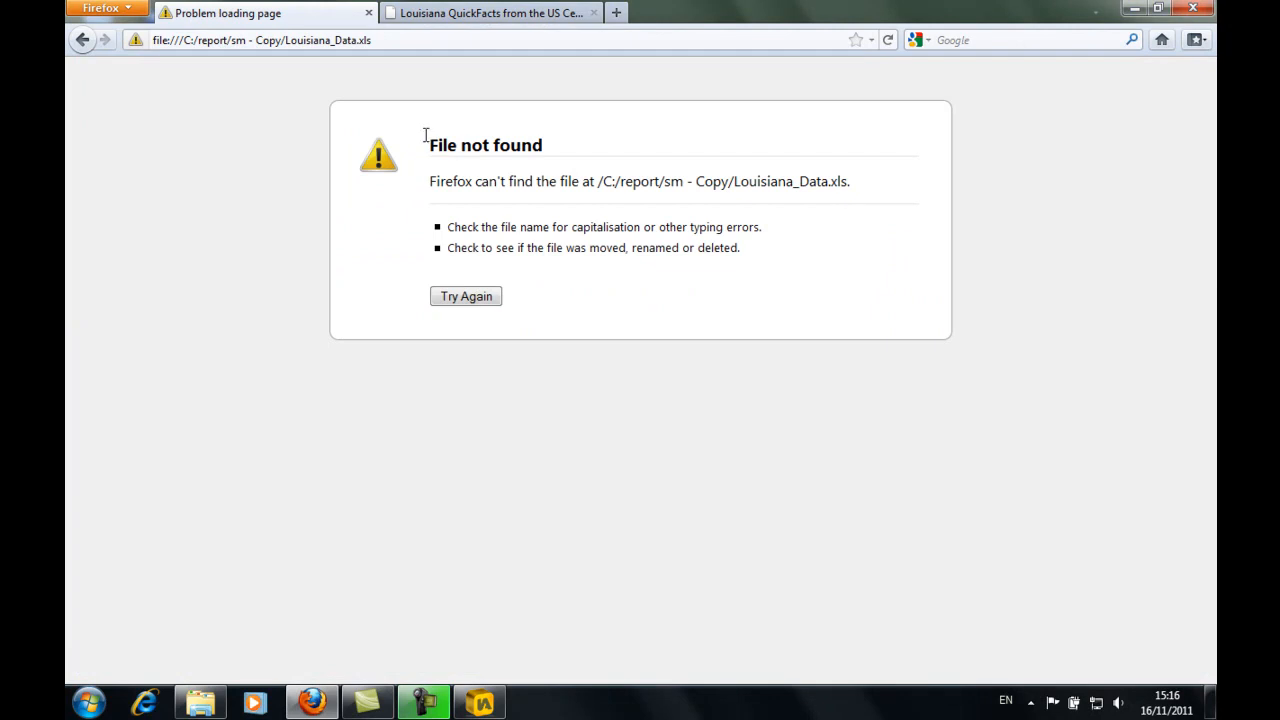
pyautogui.click(80, 39)
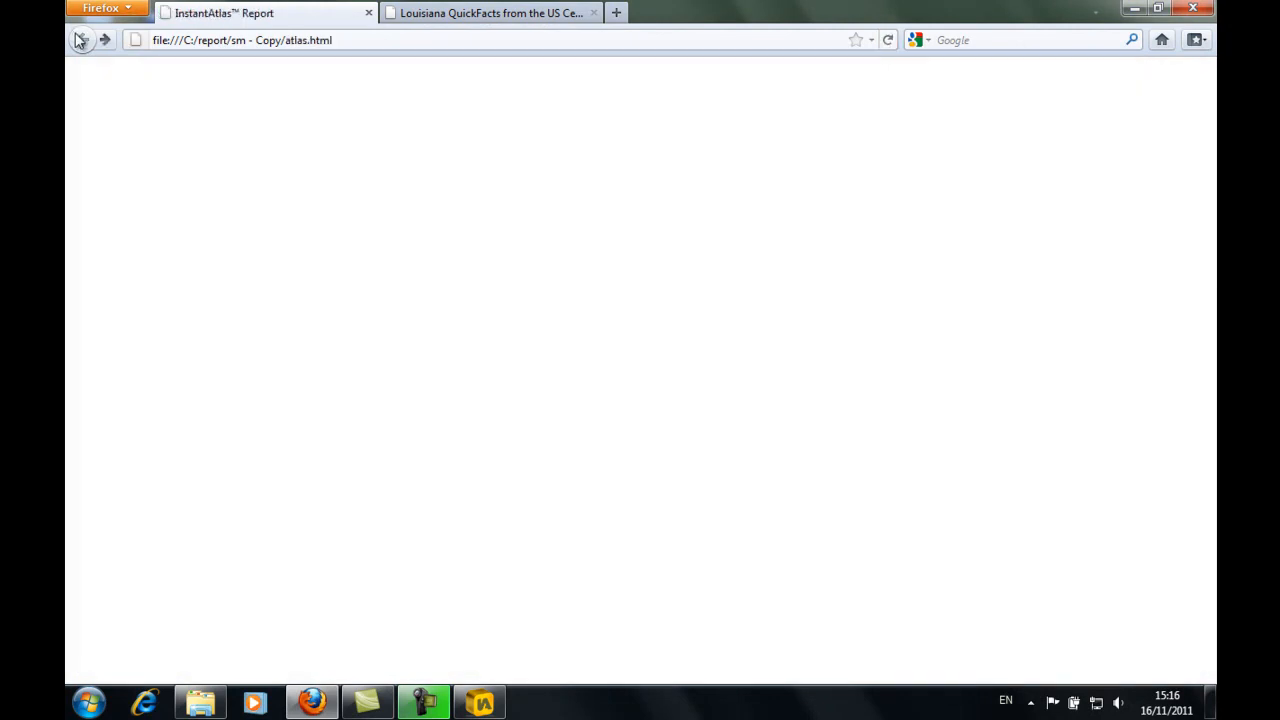
# - In the Dynamic Report Designer, change the Download Data button's URL to downloads/Louisiana_Data.xls and save the report
pyautogui.click(493, 706)
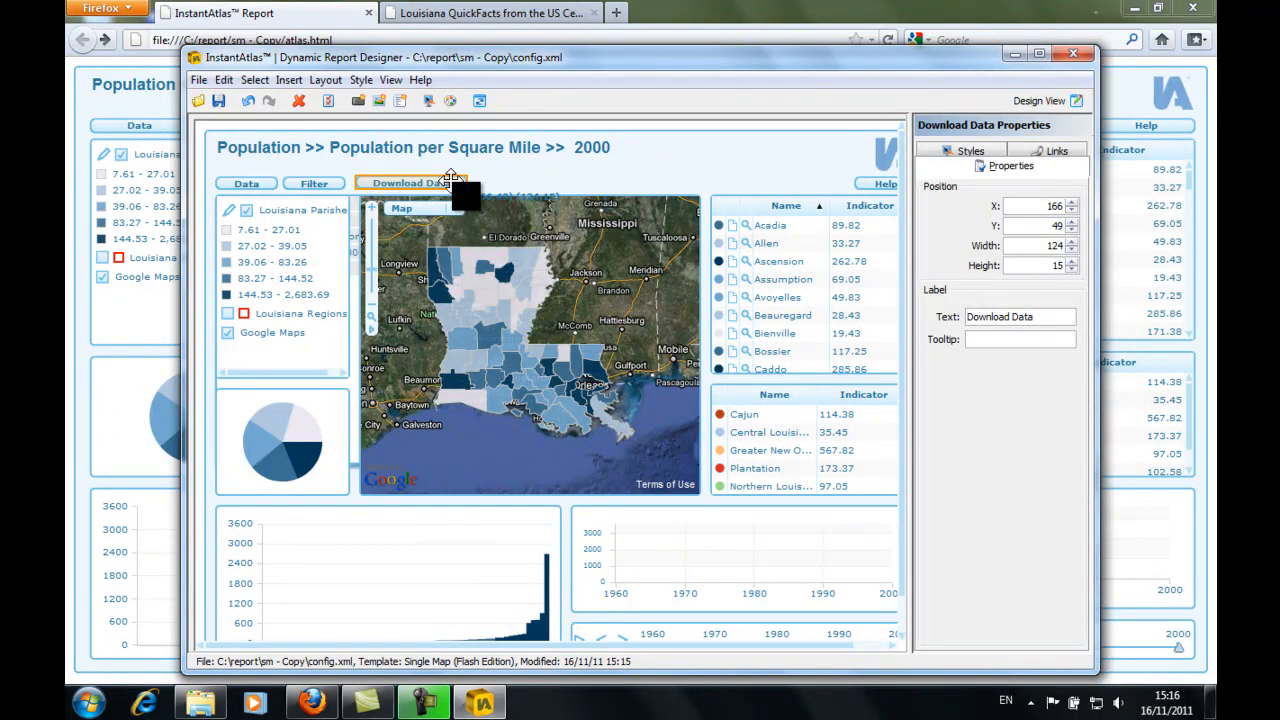
pyautogui.click(1066, 155)
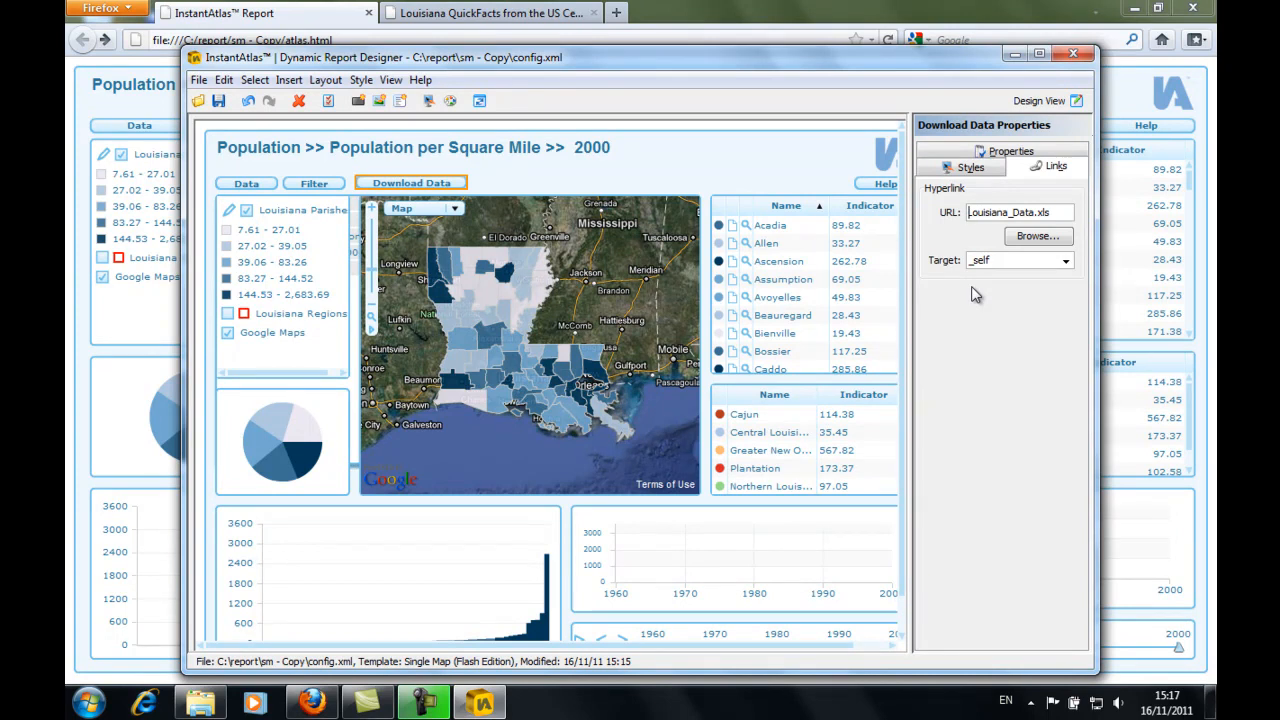
pyautogui.write('downloads')
pyautogui.write('/')
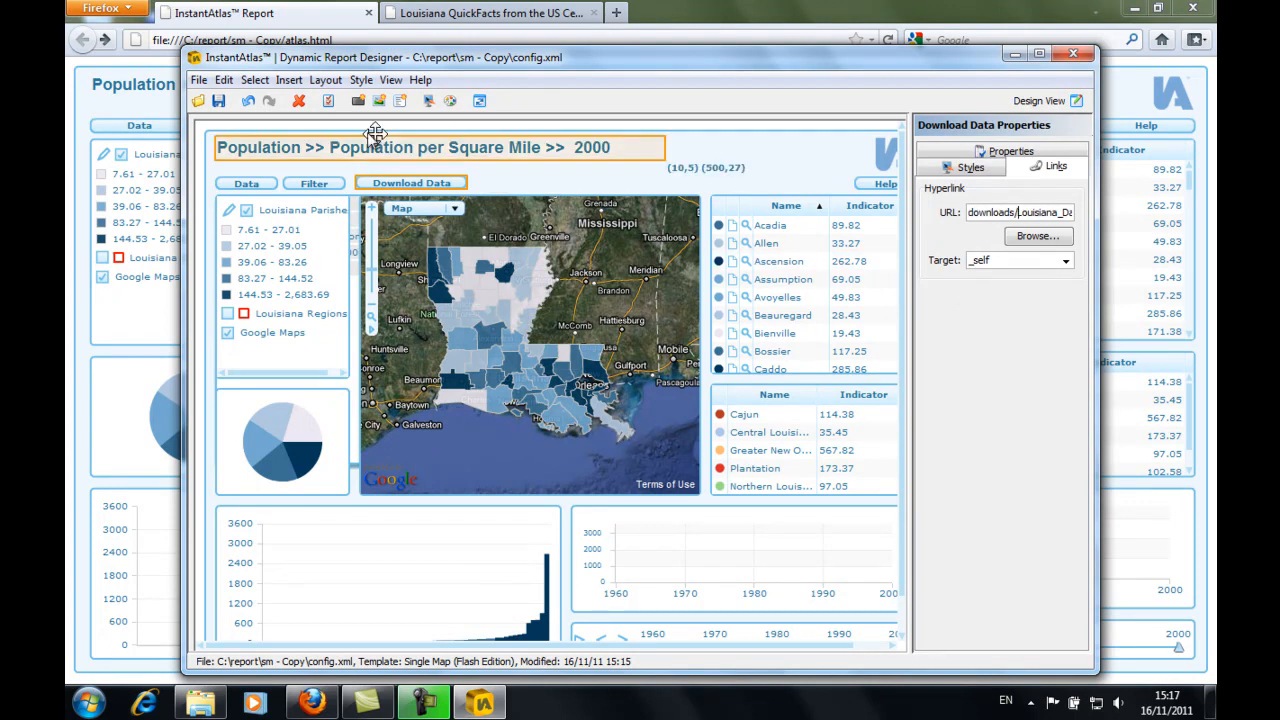
pyautogui.click(220, 101)
# - Reload the report in Firefox, test the Download Data button with its updated link, and dismiss the file-opening prompt
pyautogui.click(286, 17)
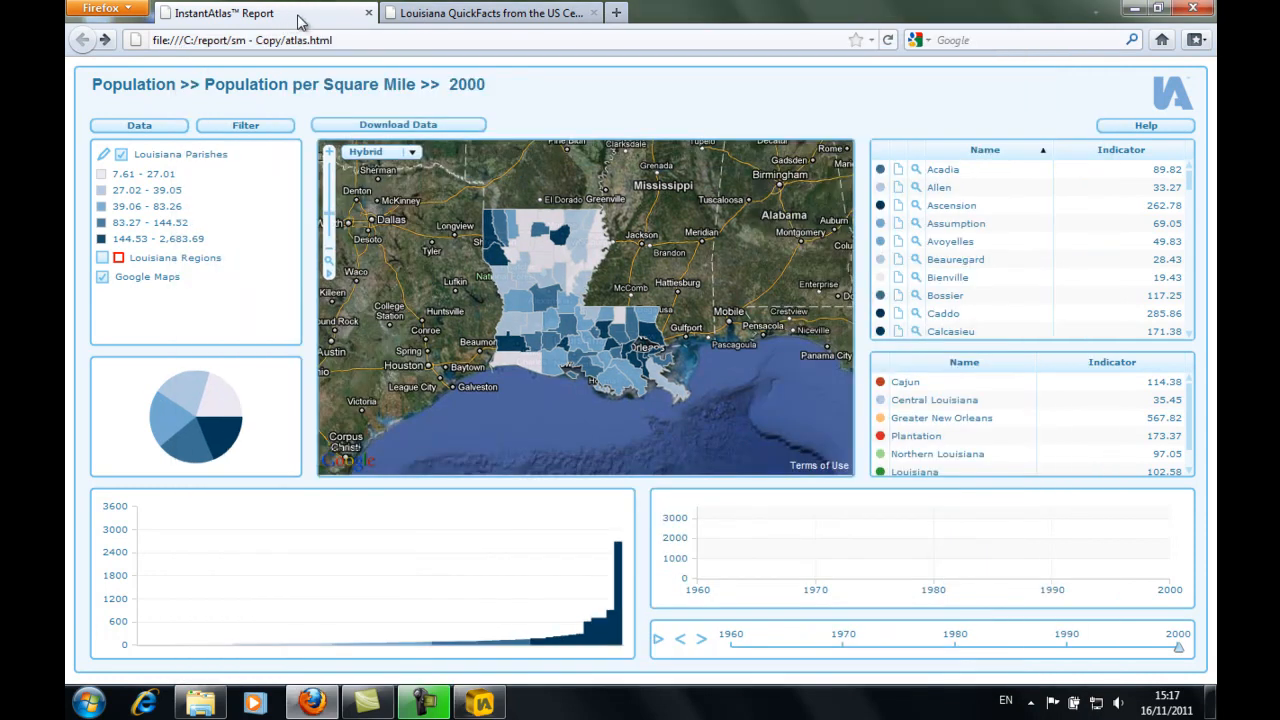
pyautogui.click(888, 40)
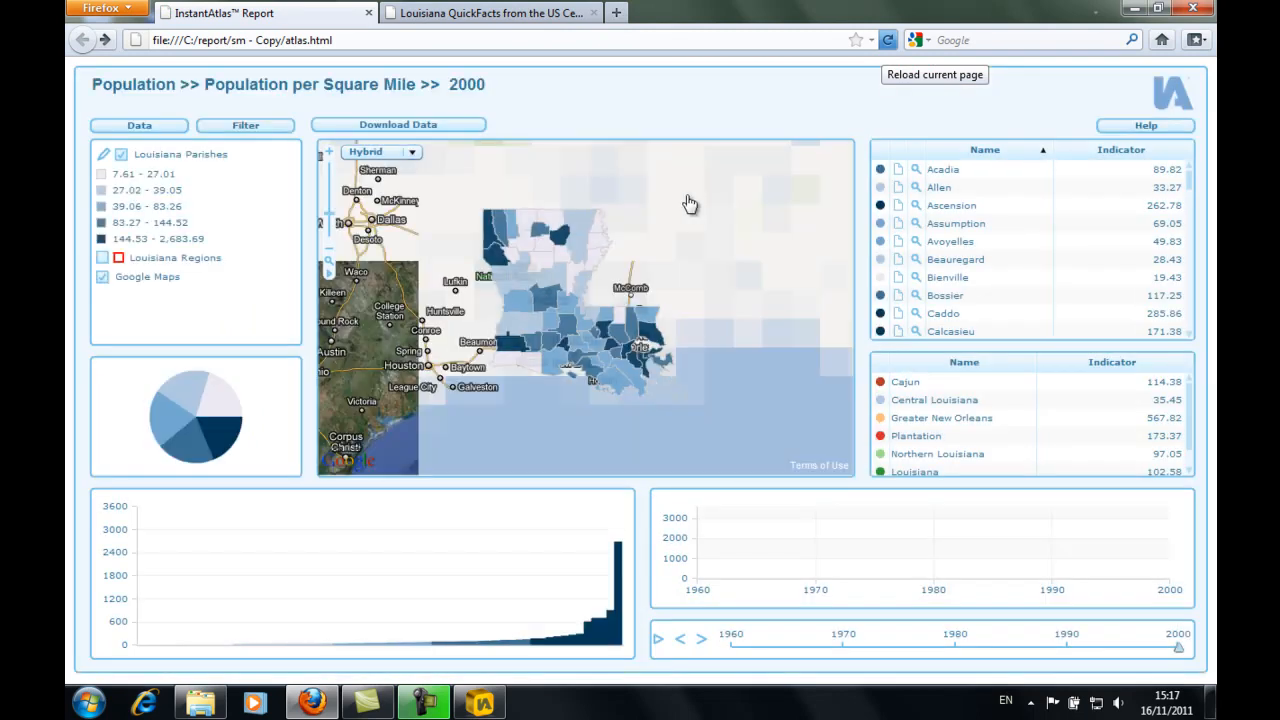
pyautogui.click(462, 132)
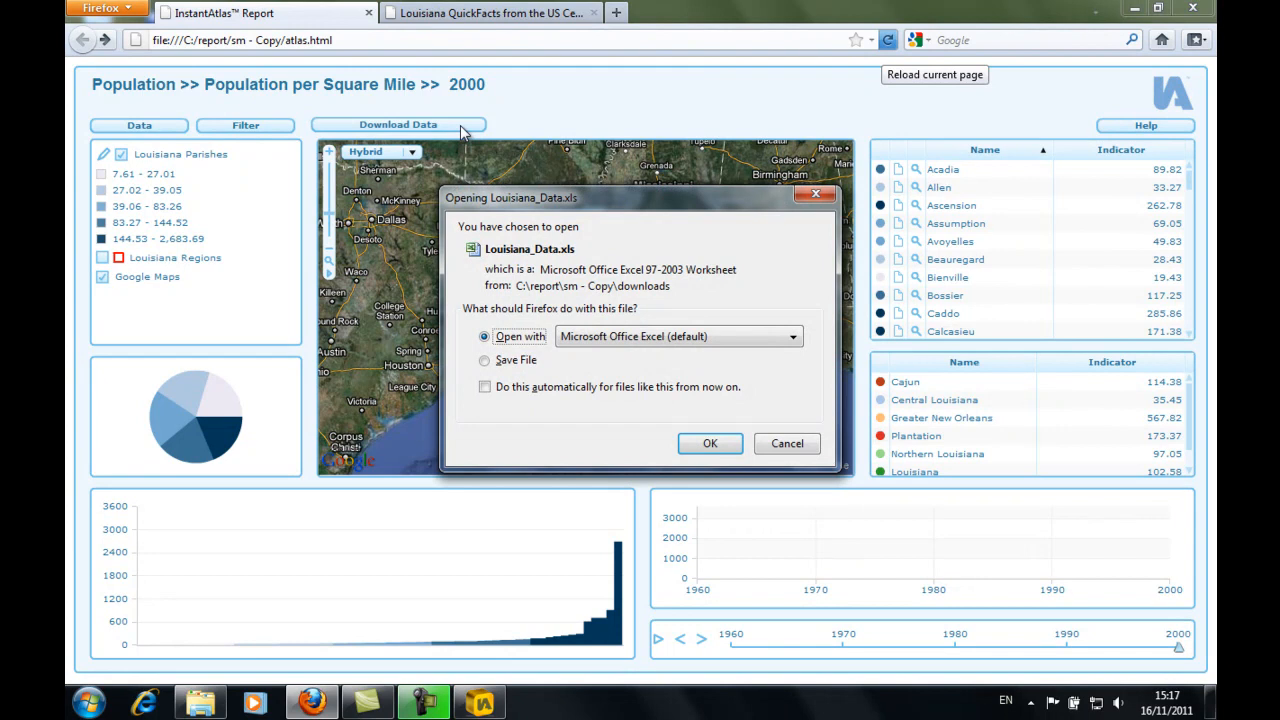
pyautogui.click(792, 446)
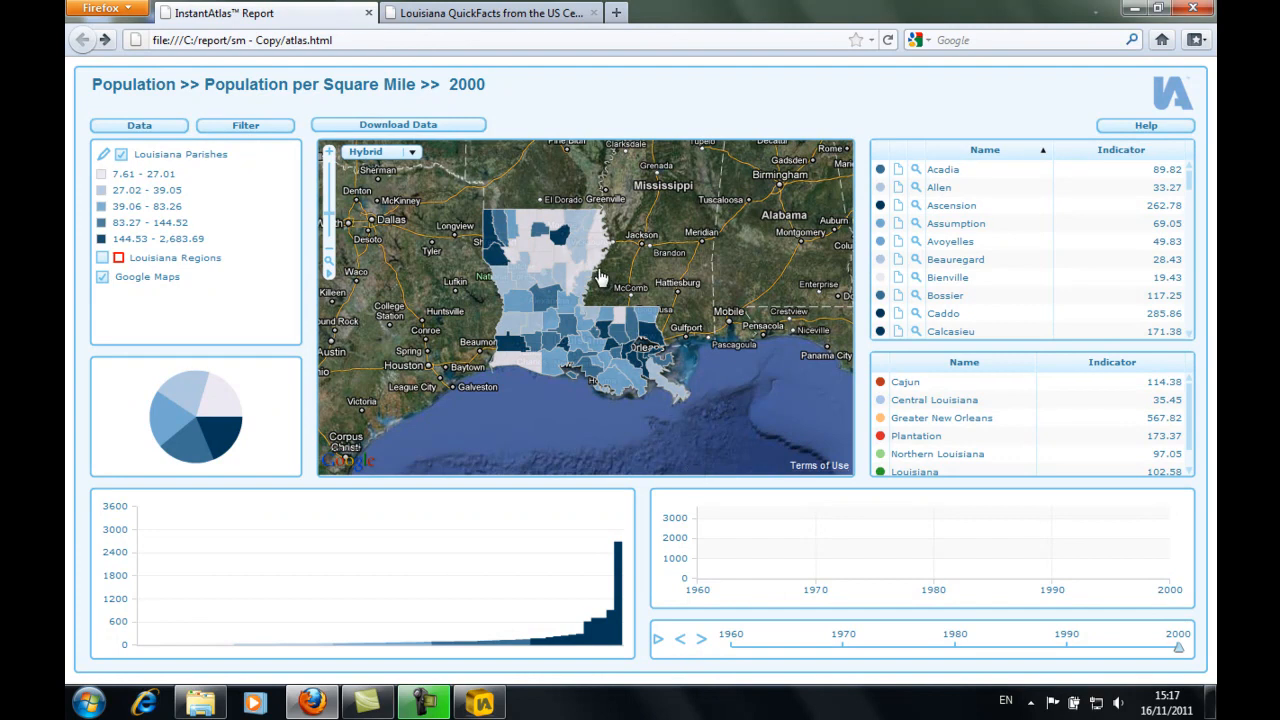
# - Copy the web address of the Louisiana QuickFacts page in Firefox and return to the InstantAtlas report
pyautogui.click(480, 13)
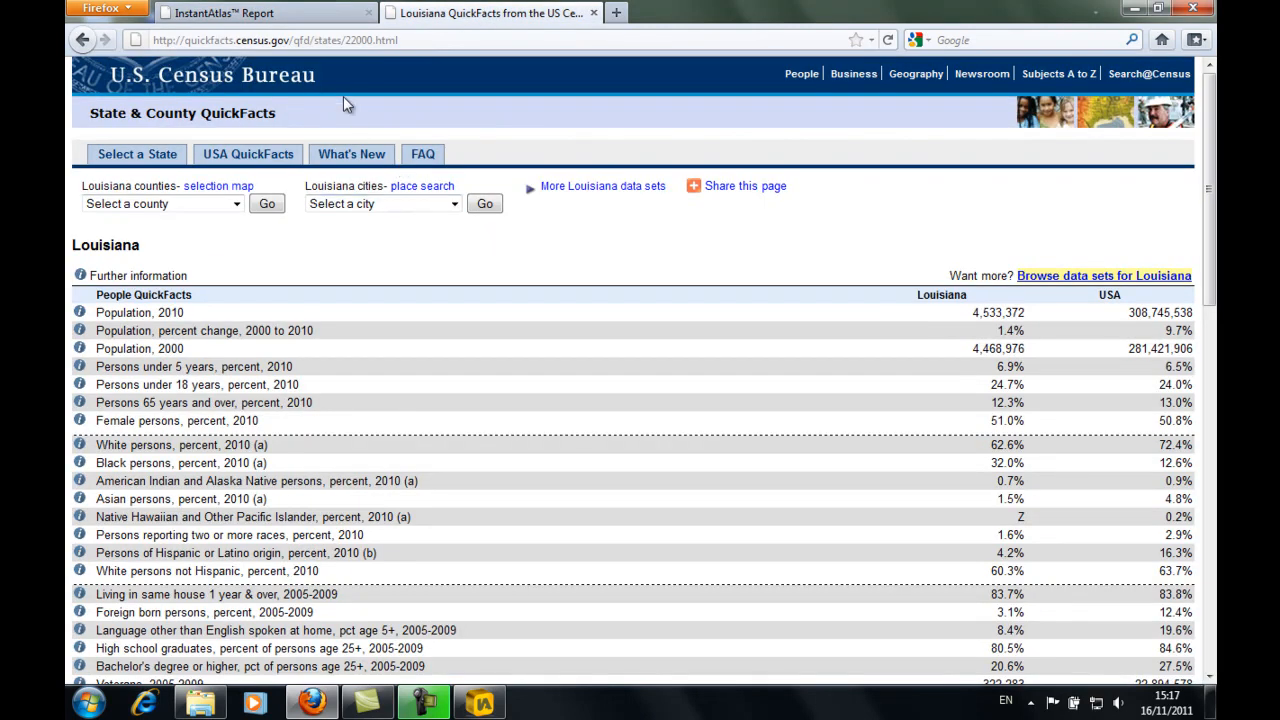
pyautogui.click(412, 39)
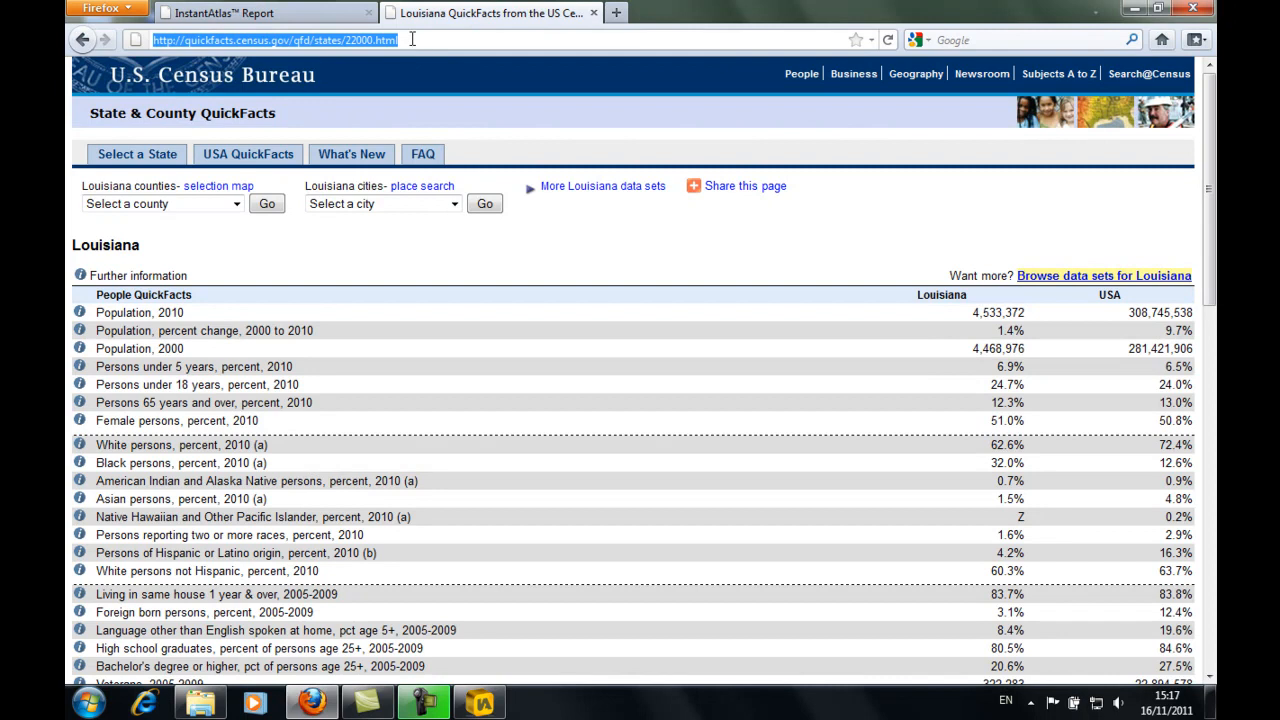
pyautogui.rightClick(412, 39)
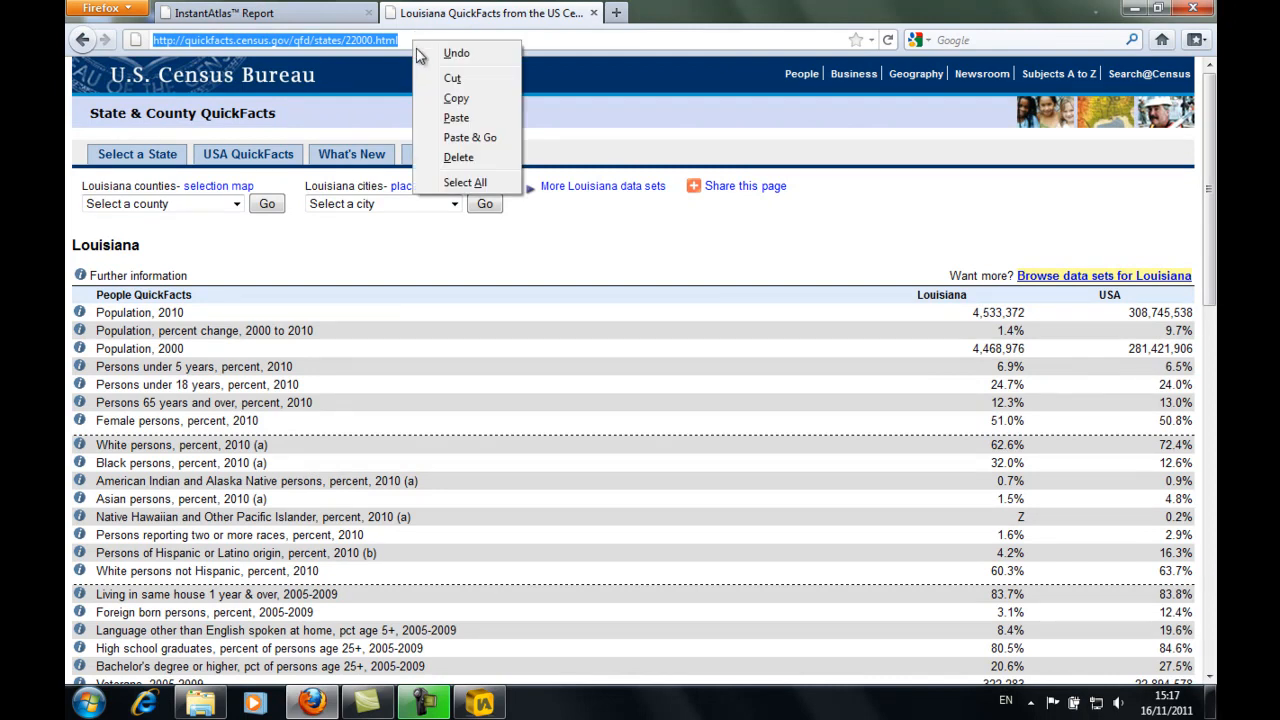
pyautogui.click(456, 99)
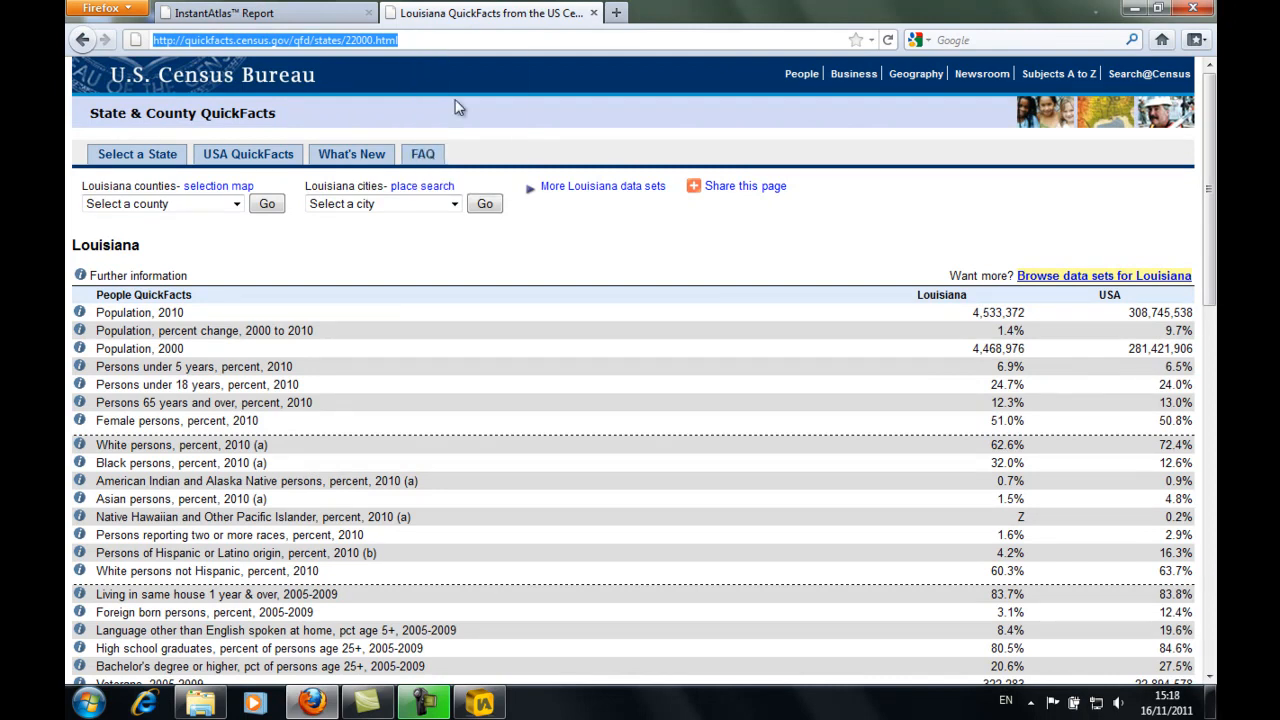
pyautogui.click(305, 22)
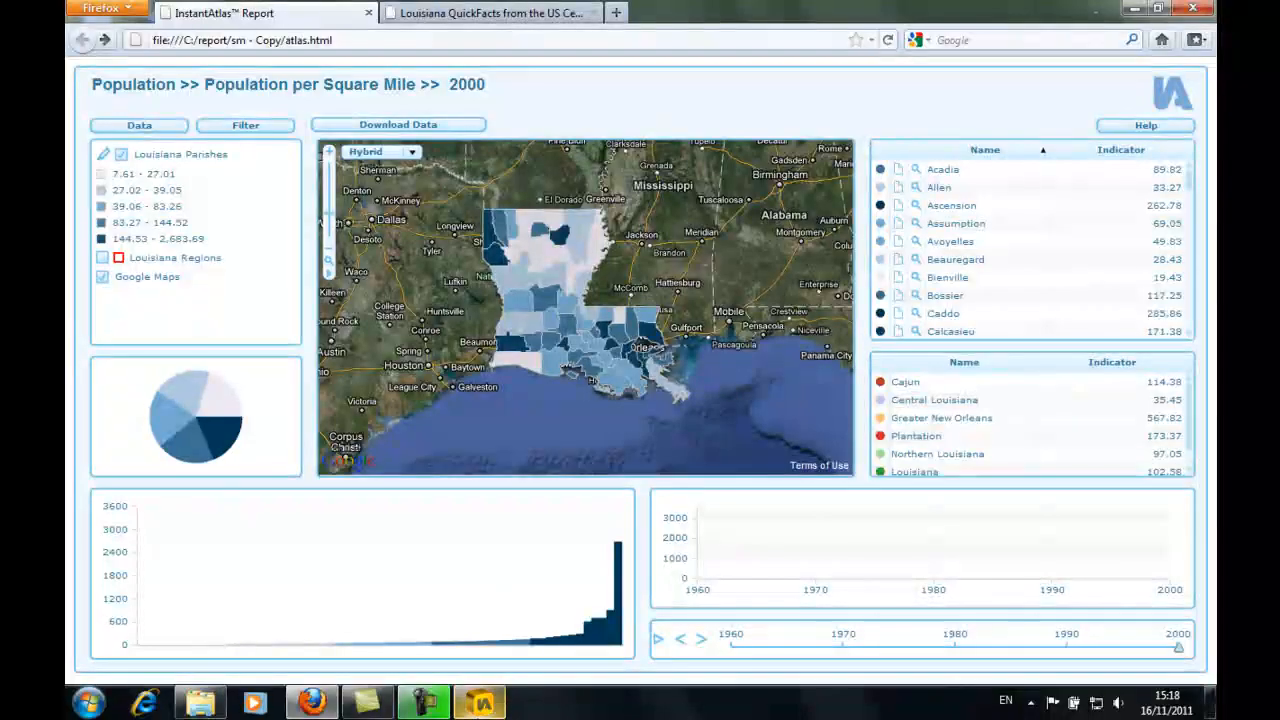
# - Switch to the Dynamic Report Designer and insert a new button with the label text Data Source
pyautogui.click(481, 704)
pyautogui.click(295, 82)
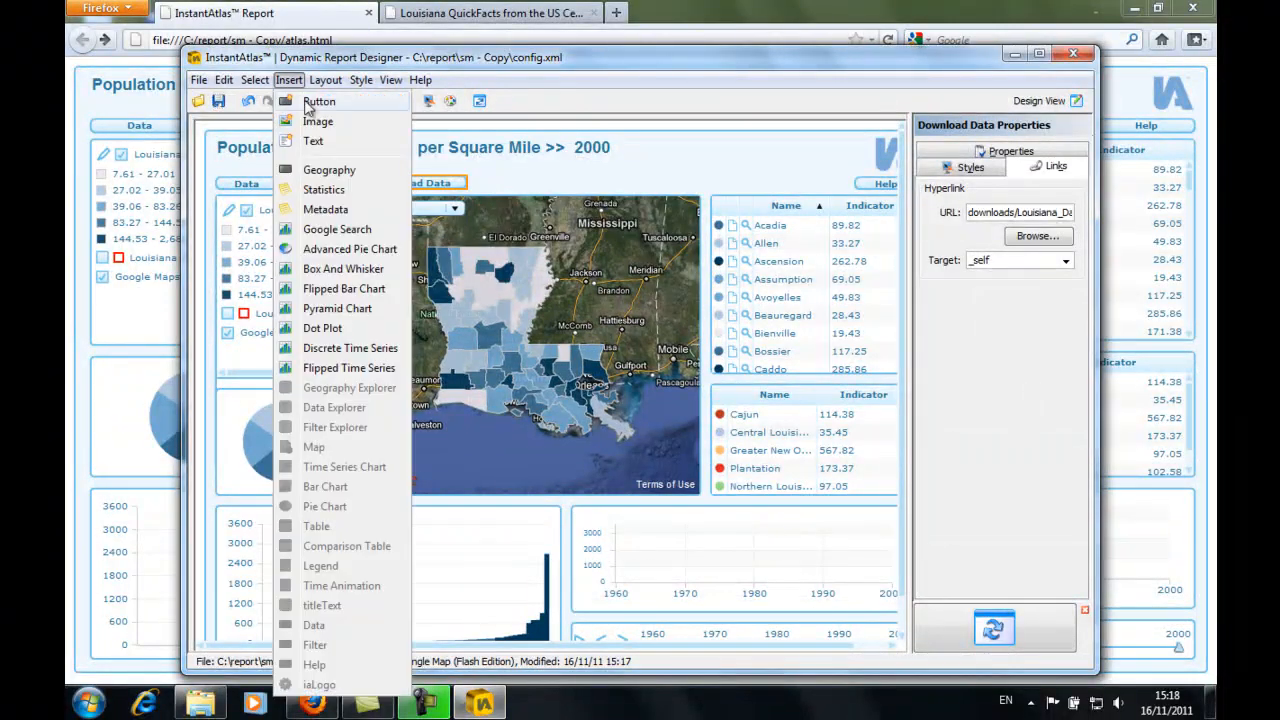
pyautogui.click(306, 104)
pyautogui.moveTo(718, 438); pyautogui.dragTo(526, 417)
pyautogui.write('Dat')
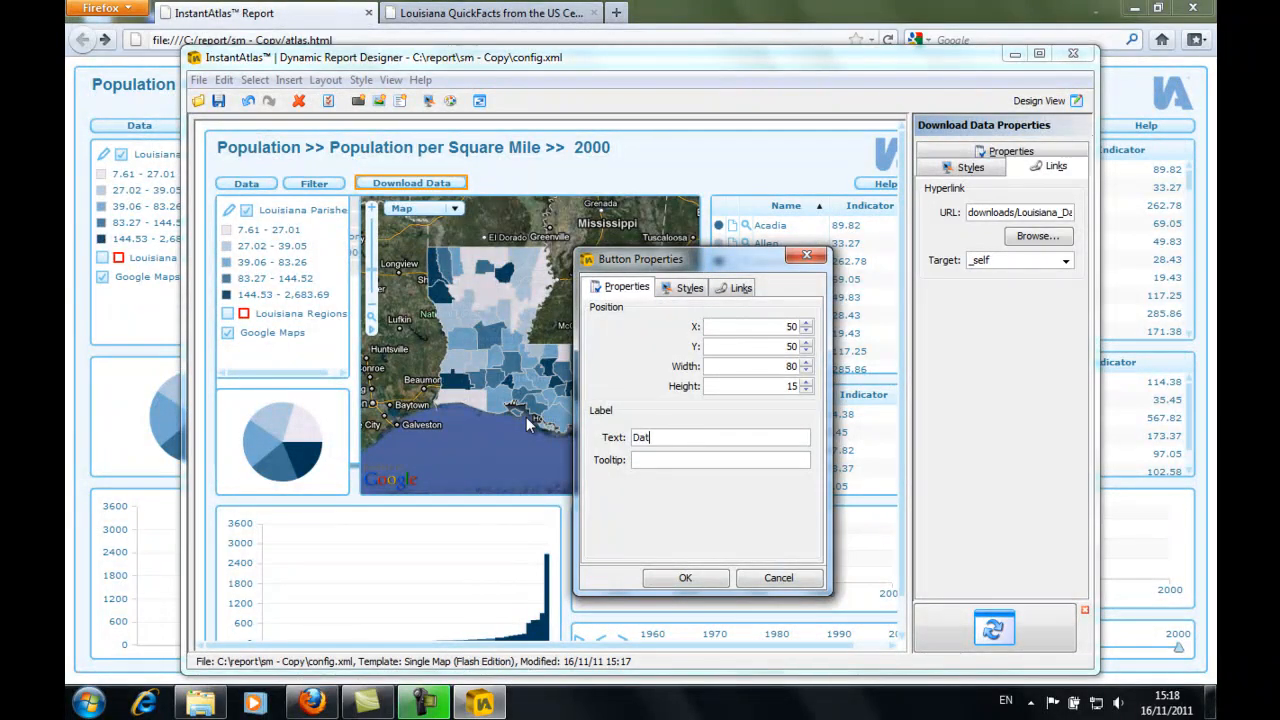
pyautogui.write('a Source')
# - Link the new button to the copied quickfacts.census.gov address, choose a target that opens a new browser tab, and create the button
pyautogui.click(745, 291)
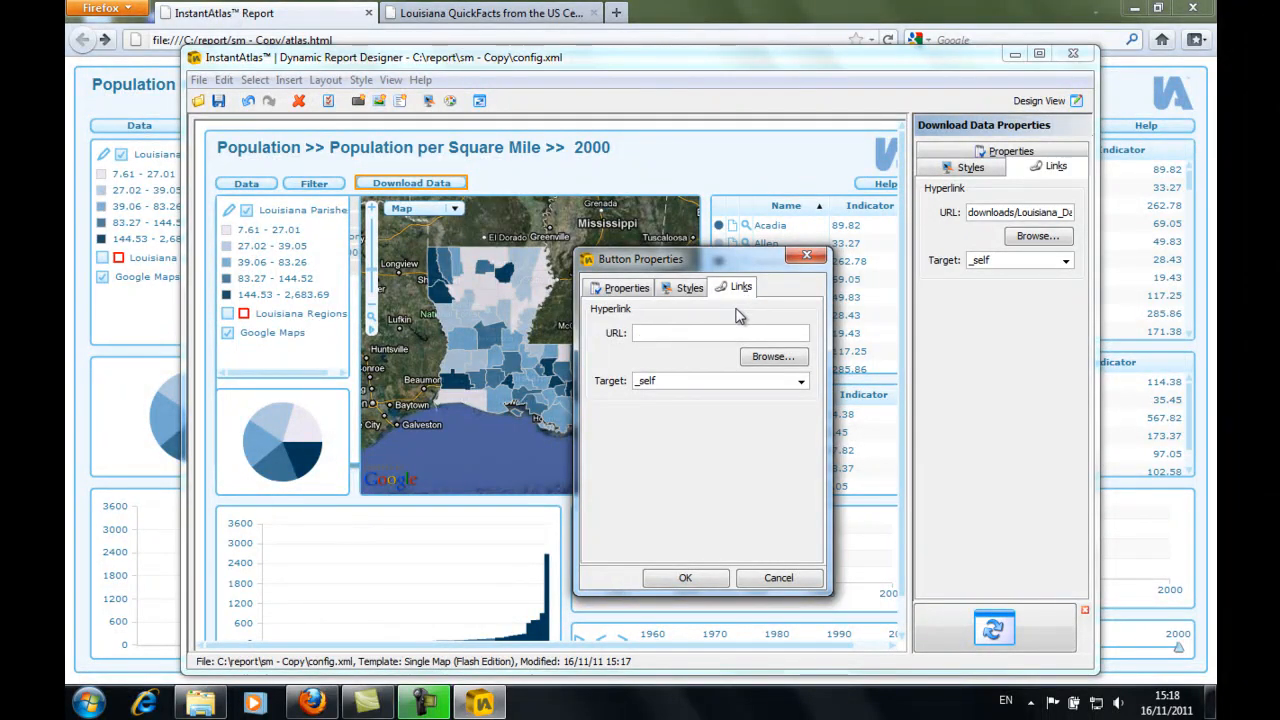
pyautogui.hotkey('ctrl', 'v')
pyautogui.moveTo(735, 332); pyautogui.dragTo(632, 338)
pyautogui.click(638, 334)
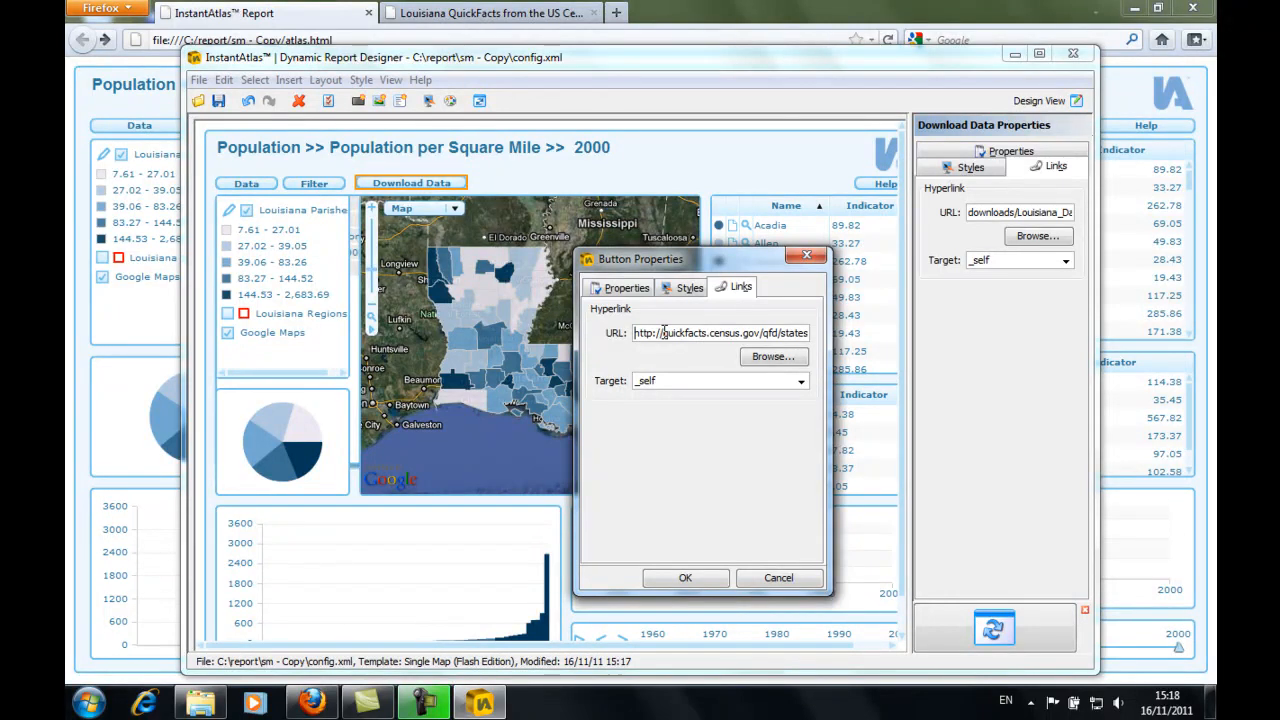
pyautogui.click(801, 382)
pyautogui.click(726, 411)
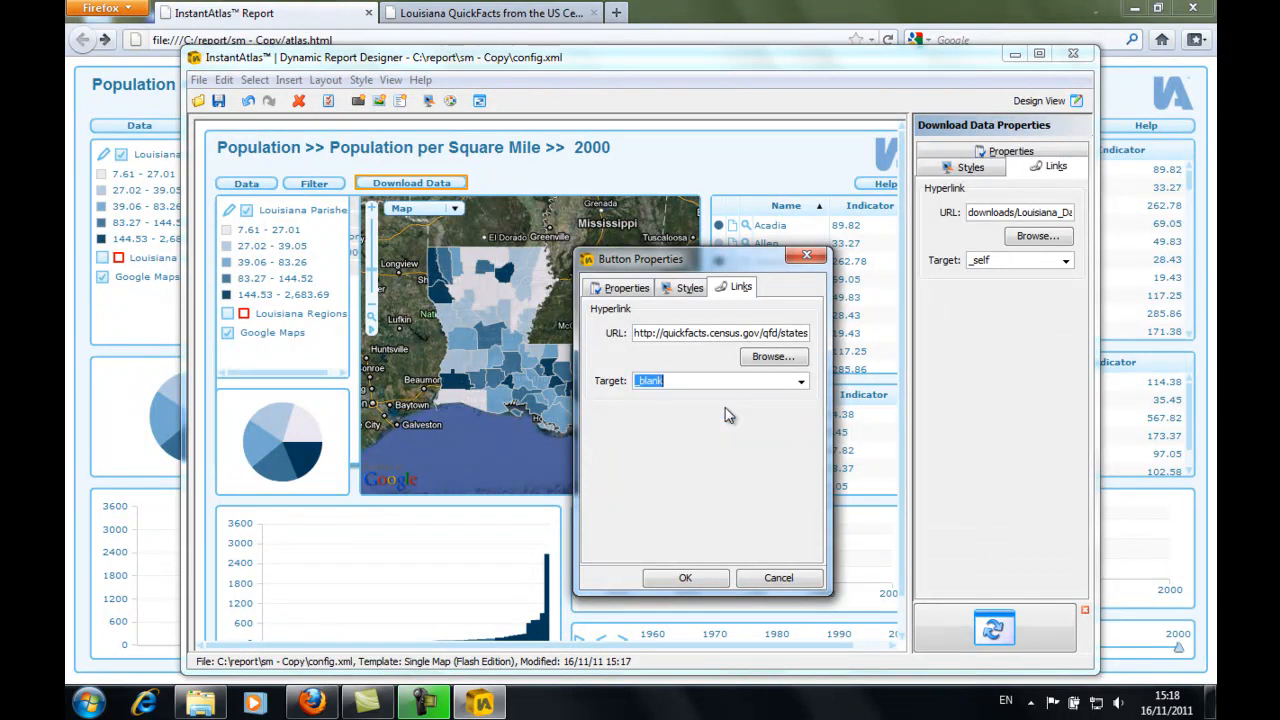
pyautogui.click(714, 576)
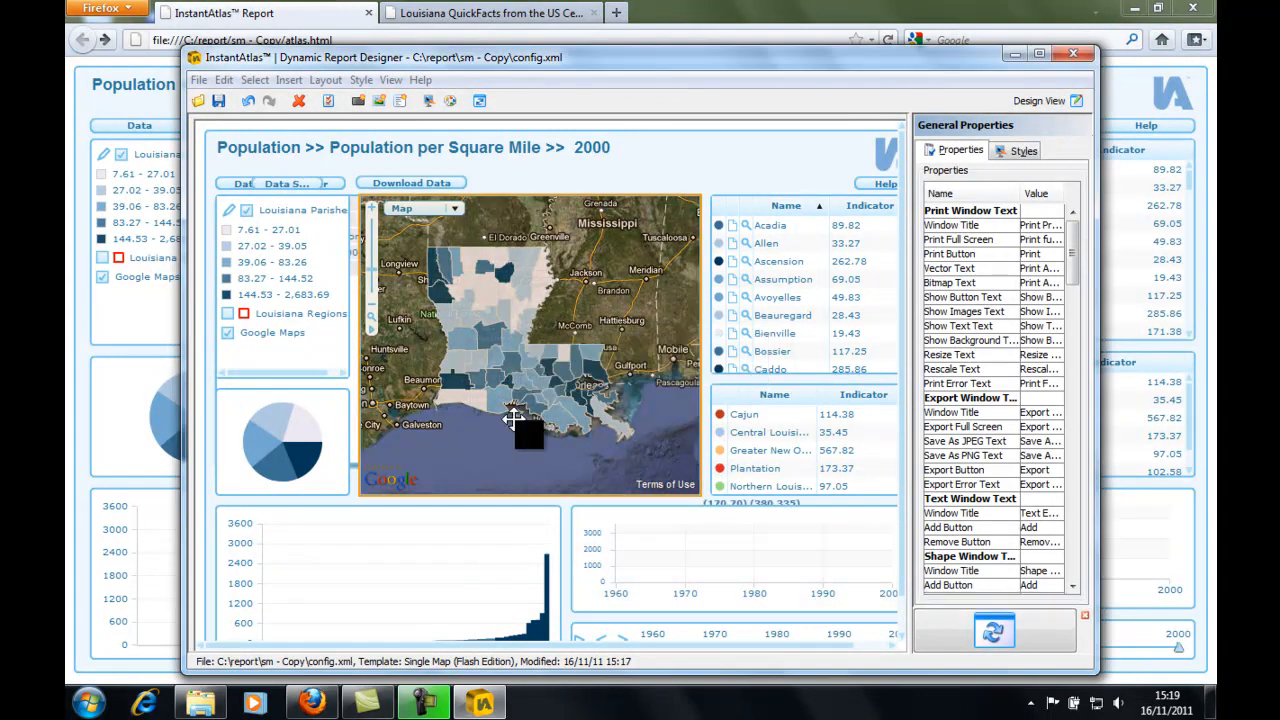
# - Place the Data Source button beside Download Data at about X 297, Y 49, widen it to about 133, and save the report
pyautogui.moveTo(275, 180); pyautogui.dragTo(593, 178)
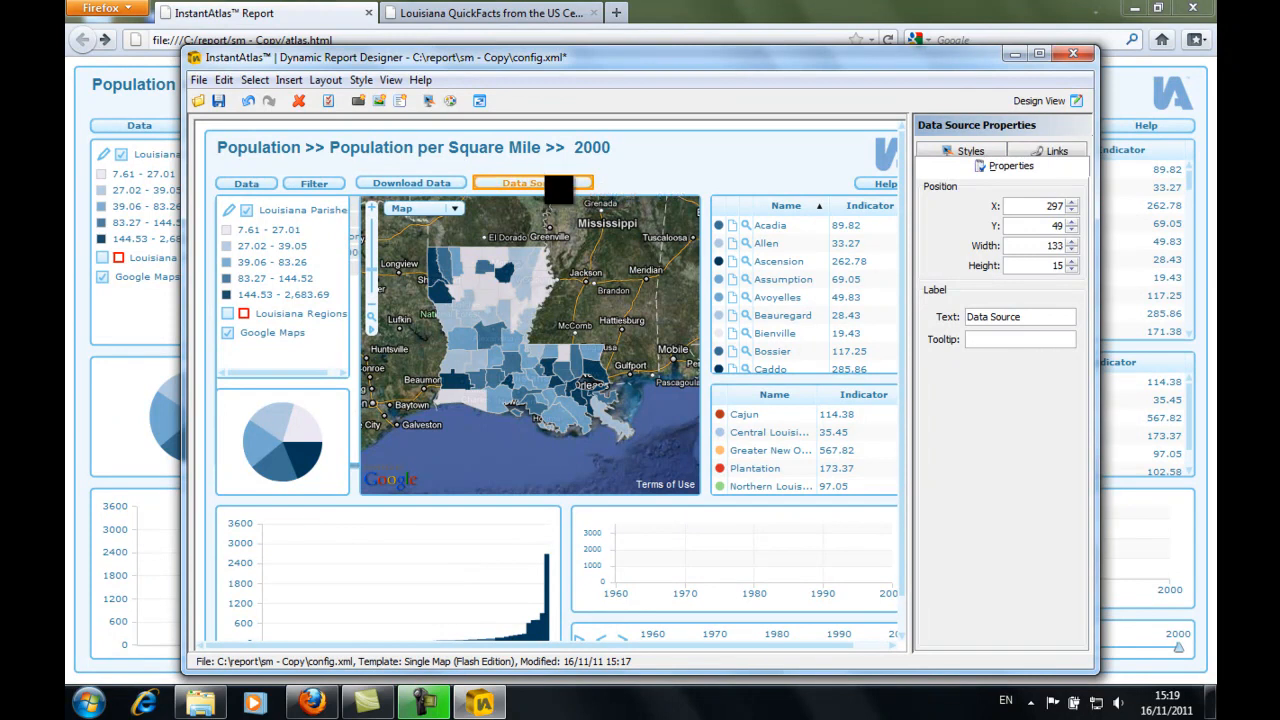
pyautogui.click(218, 100)
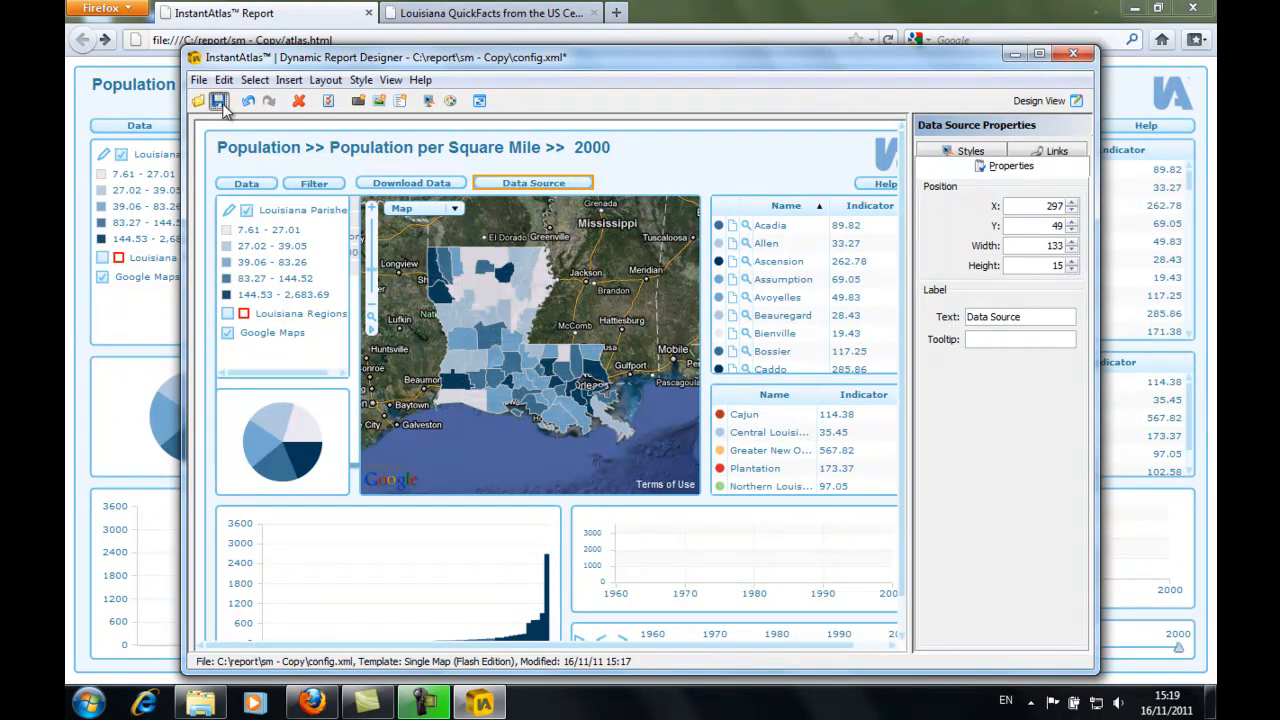
# - Reload the report in Firefox, test the Data Source button's link, and return to the report page
pyautogui.click(289, 17)
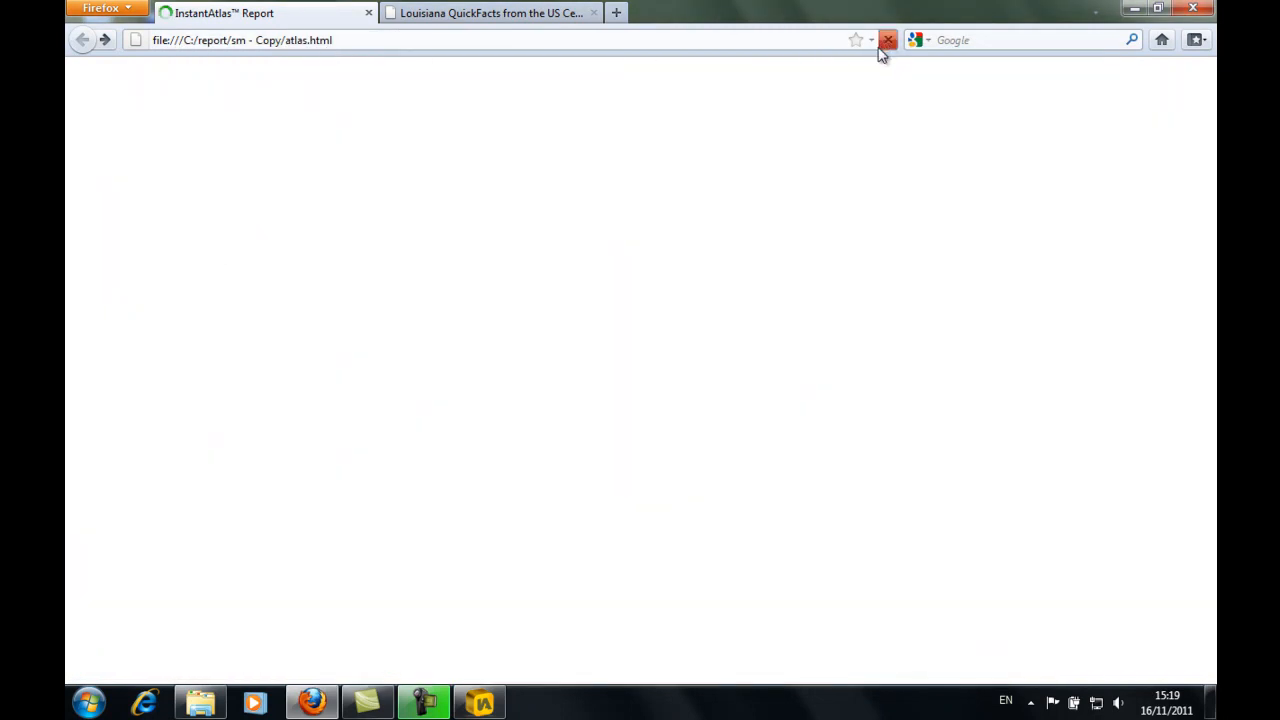
pyautogui.click(887, 40)
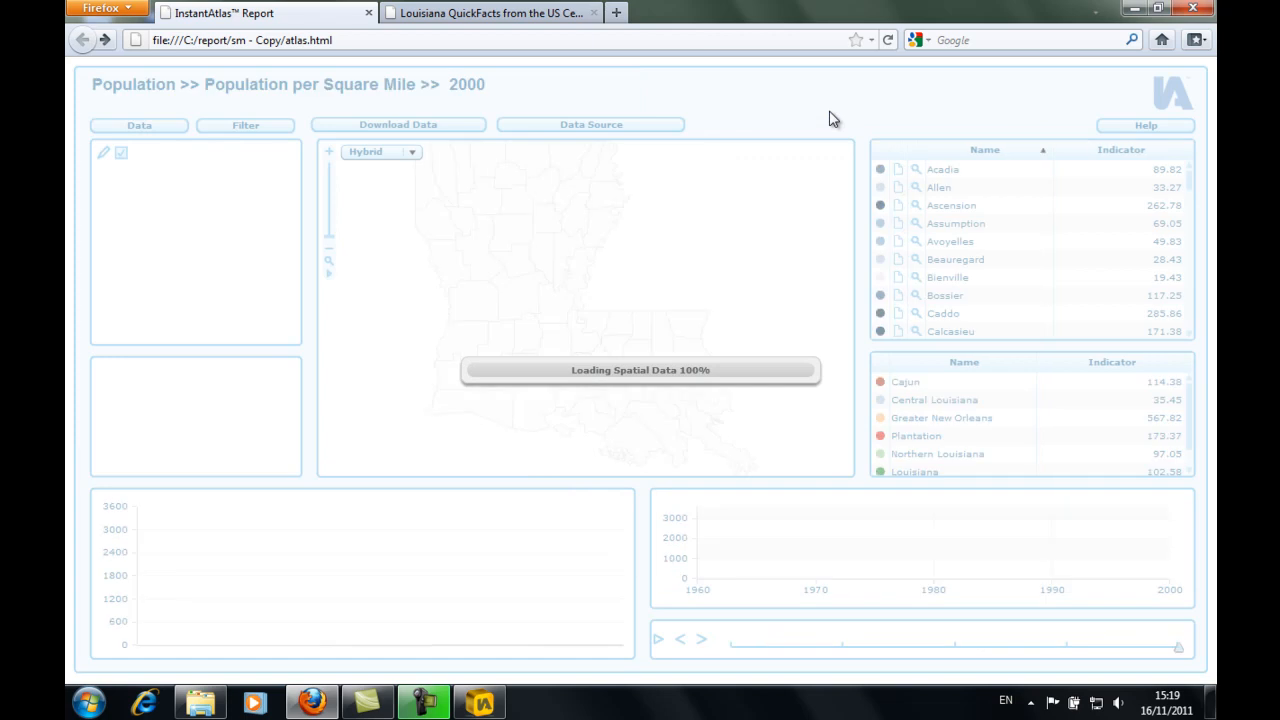
pyautogui.click(663, 128)
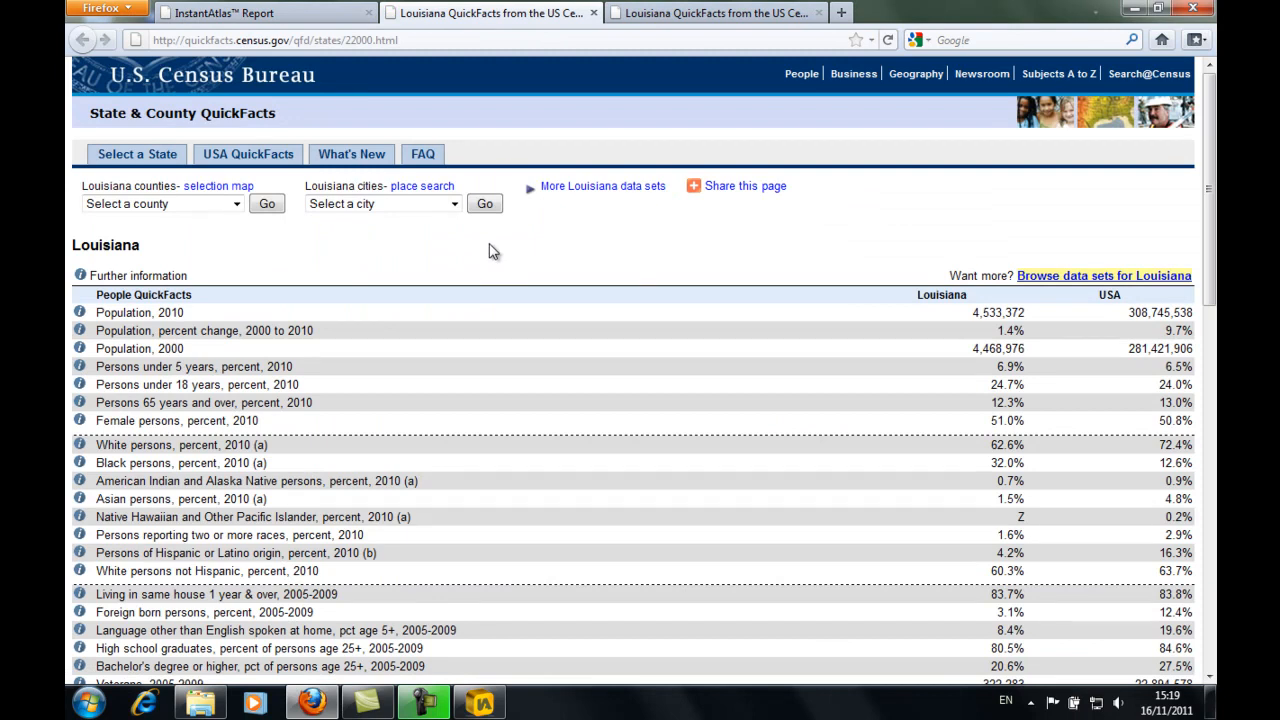
pyautogui.click(338, 15)
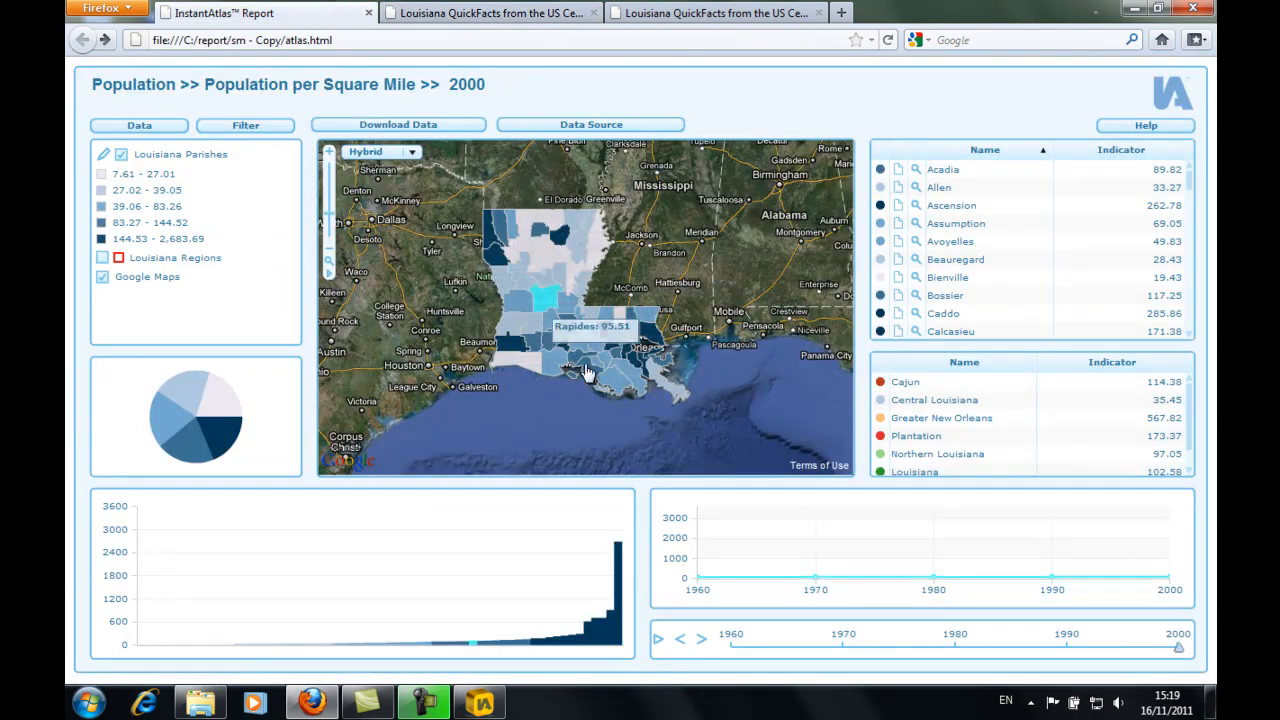